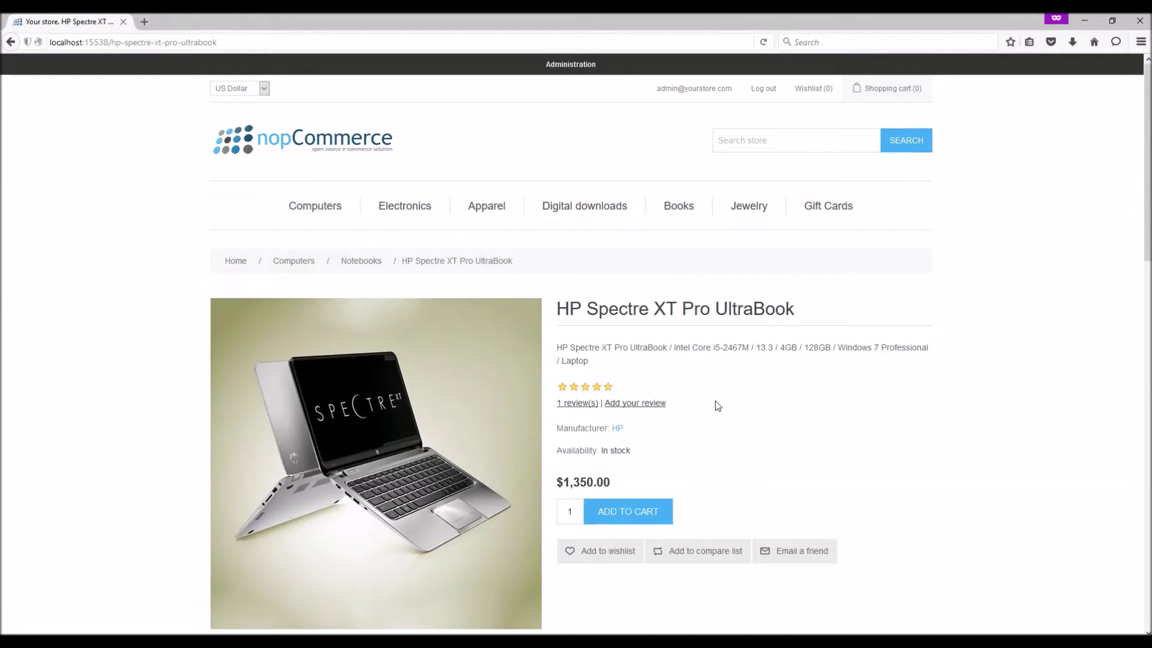
Step: Review the product's Screensize, CPU Type and Memory specs, then go to the Administration dashboard
{"action": "left_click", "coordinate": [769, 409]}
{"action": "scroll", "coordinate": [771, 412], "scroll_direction": "down", "scroll_amount": 8}
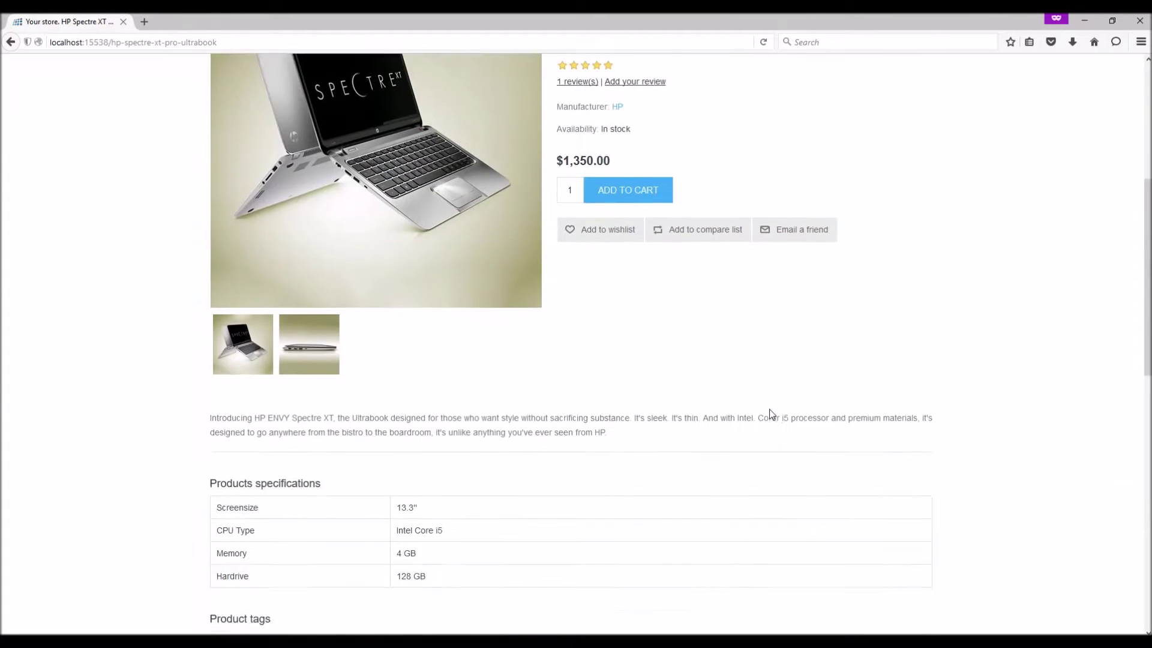
{"action": "double_click", "coordinate": [278, 348]}
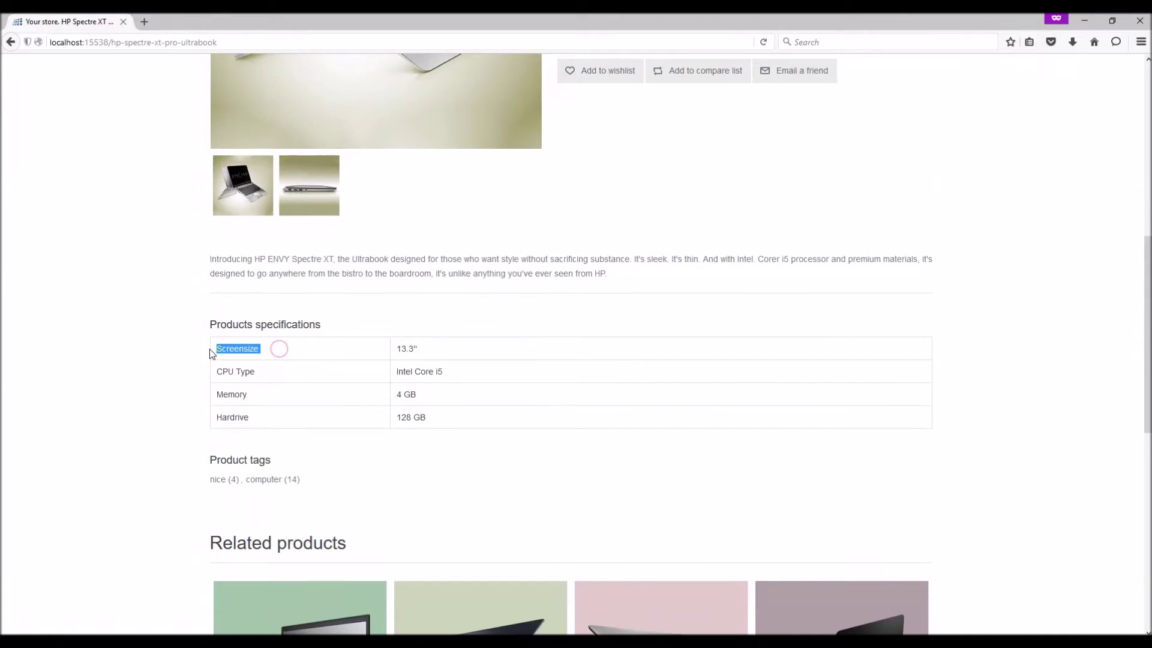
{"action": "left_click_drag", "start_coordinate": [268, 375], "coordinate": [219, 415]}
{"action": "left_click", "coordinate": [636, 413]}
{"action": "scroll", "coordinate": [637, 414], "scroll_direction": "up", "scroll_amount": 5}
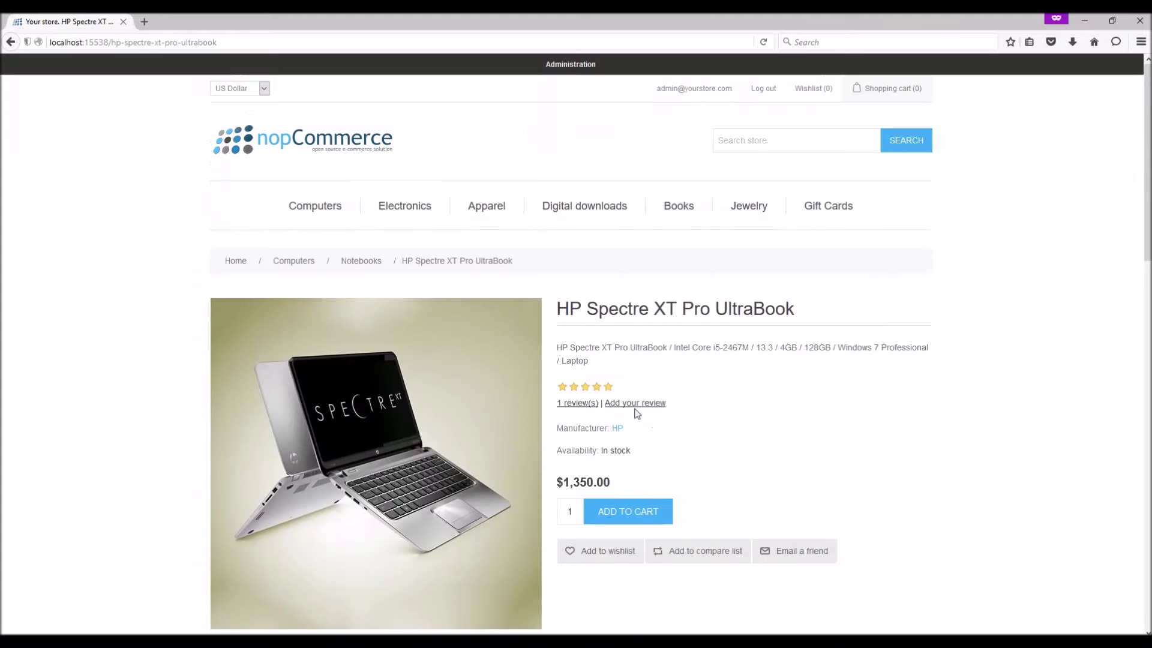
{"action": "left_click", "coordinate": [555, 67]}
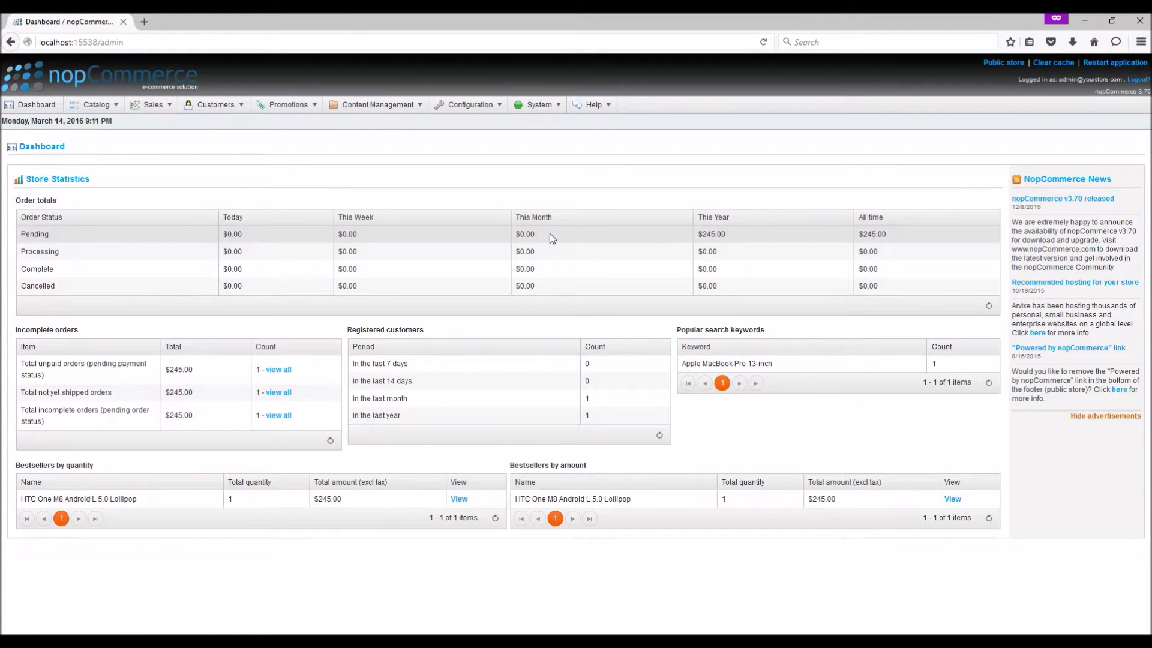
Step: Open Catalog > Attributes > Specification attributes and start a new specification attribute
{"action": "mouse_move", "coordinate": [107, 110]}
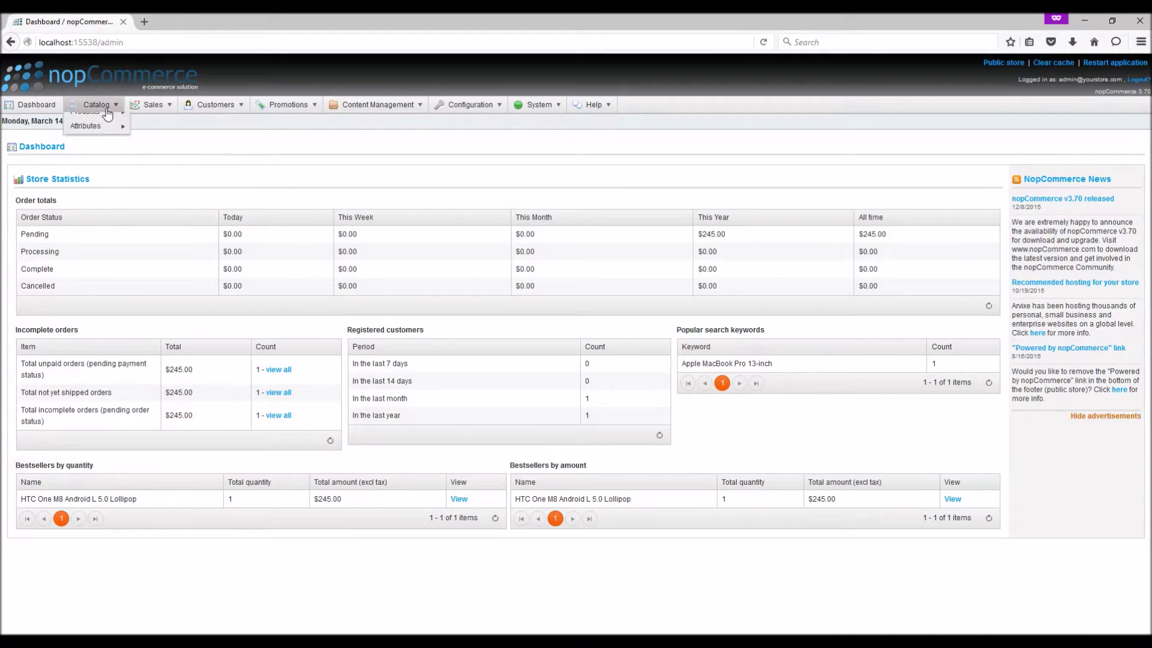
{"action": "mouse_move", "coordinate": [103, 166]}
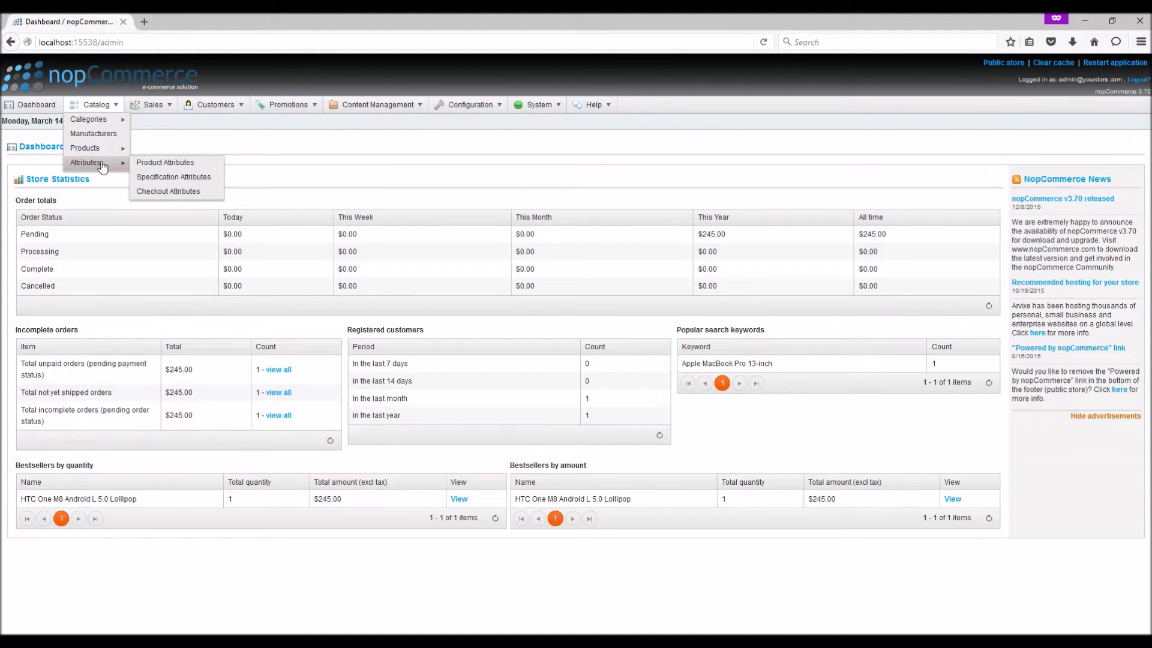
{"action": "left_click", "coordinate": [162, 175]}
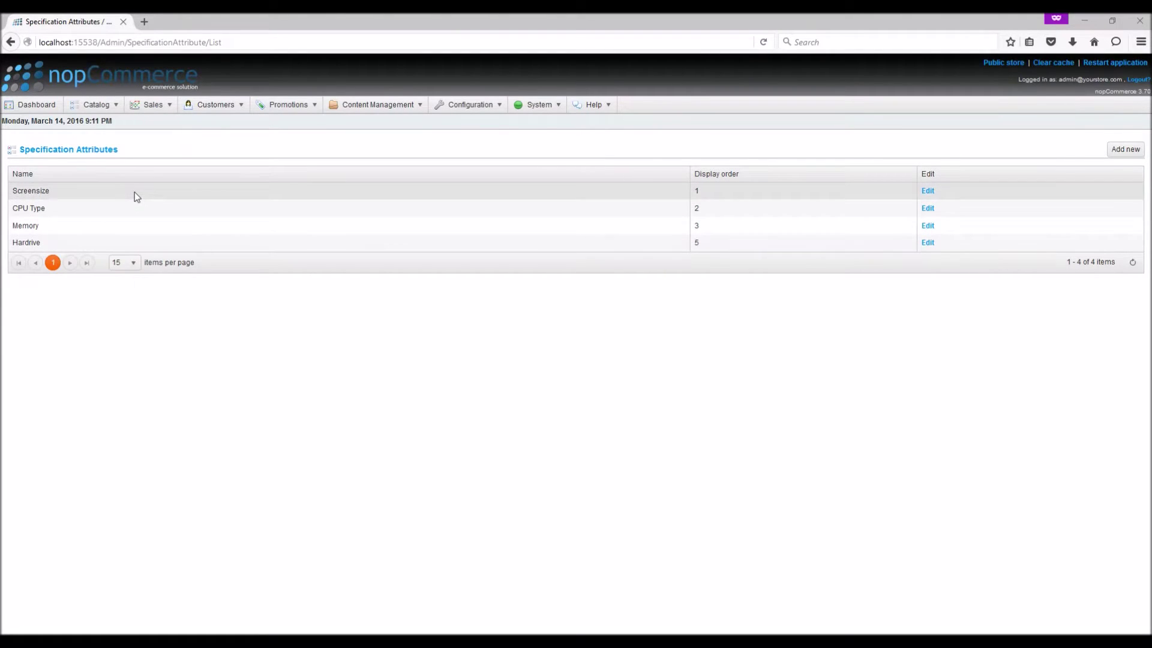
{"action": "left_click", "coordinate": [419, 319]}
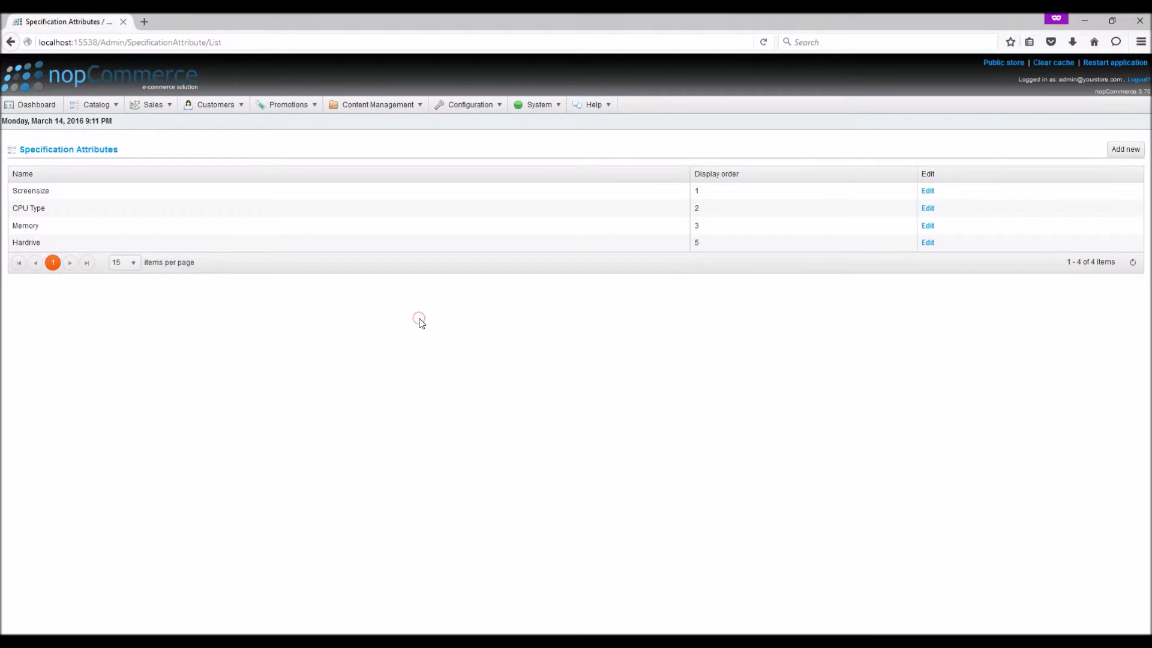
{"action": "left_click", "coordinate": [1122, 151]}
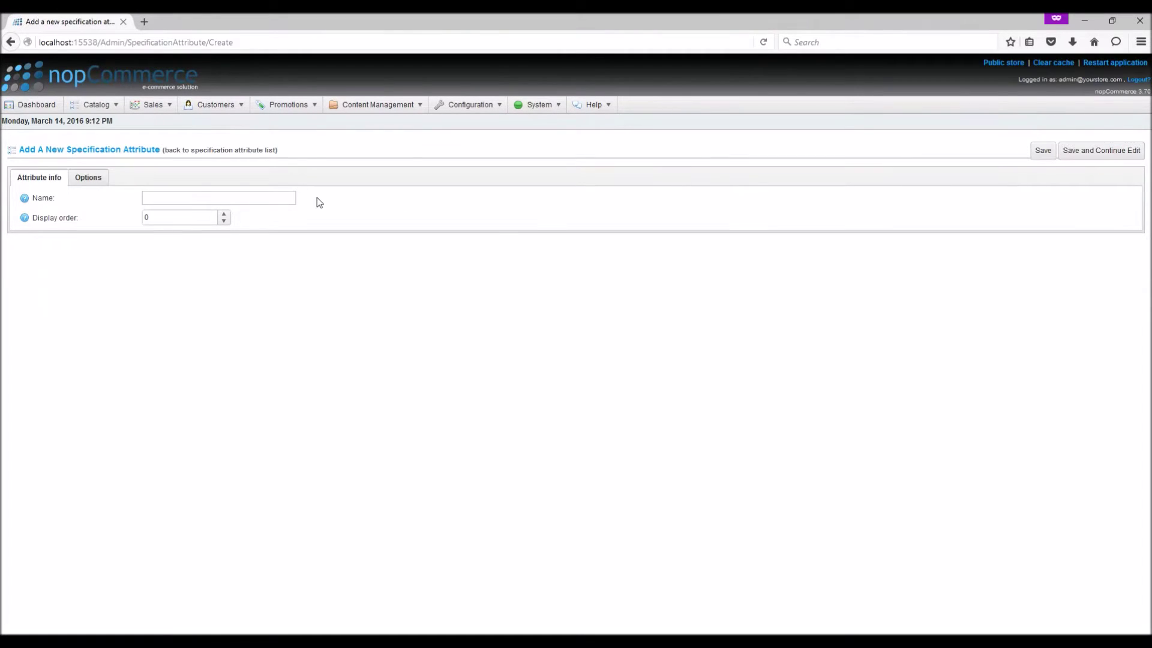
Step: Name the new attribute 'Number of USB port(s)' and save it, staying on its edit page
{"action": "left_click", "coordinate": [199, 197]}
{"action": "left_click", "coordinate": [207, 200]}
{"action": "type", "text": "Number of USB port(s"}
{"action": "left_click", "coordinate": [182, 214]}
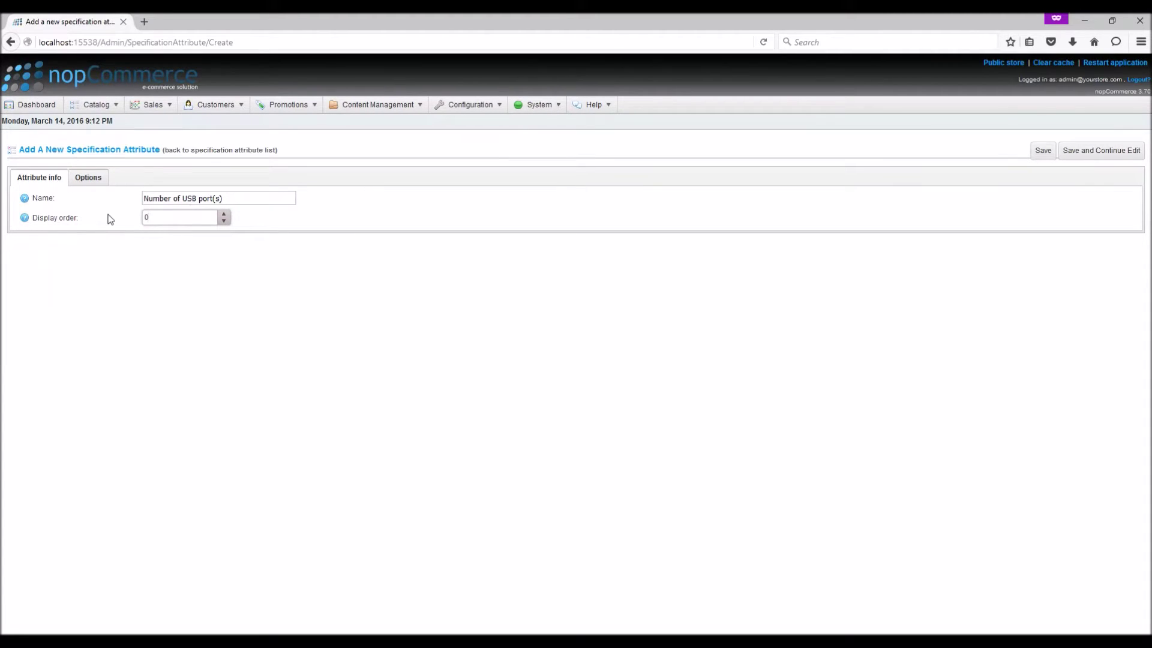
{"action": "left_click", "coordinate": [1099, 155]}
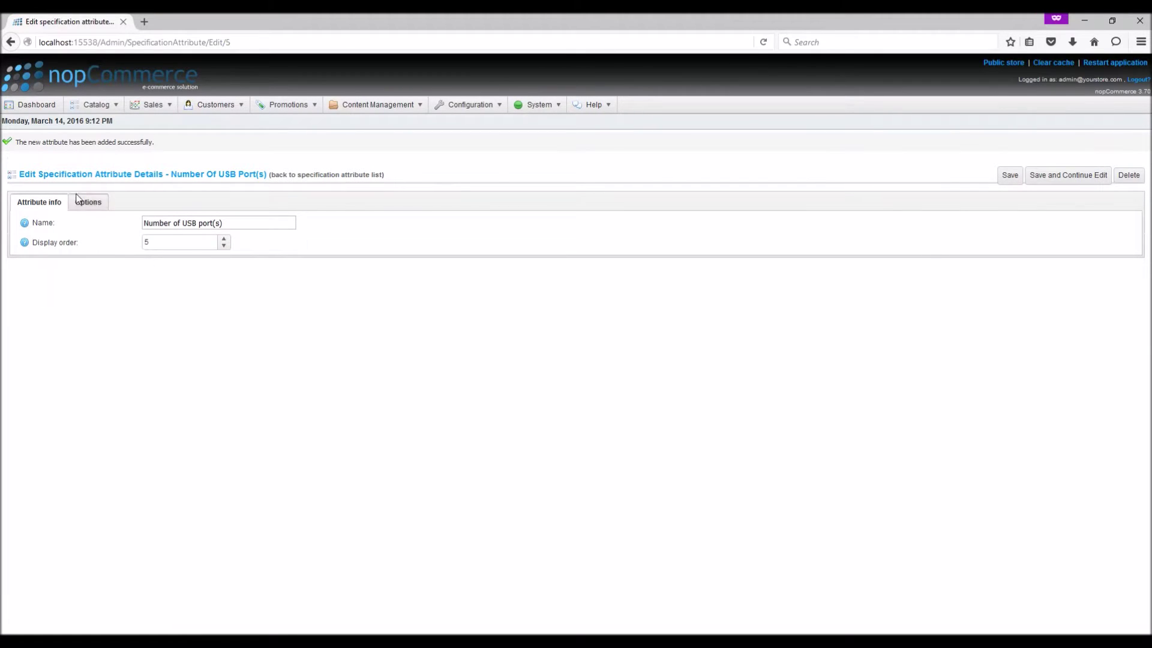
Step: On the Options tab, add option 2 with display order 1
{"action": "left_click", "coordinate": [90, 204]}
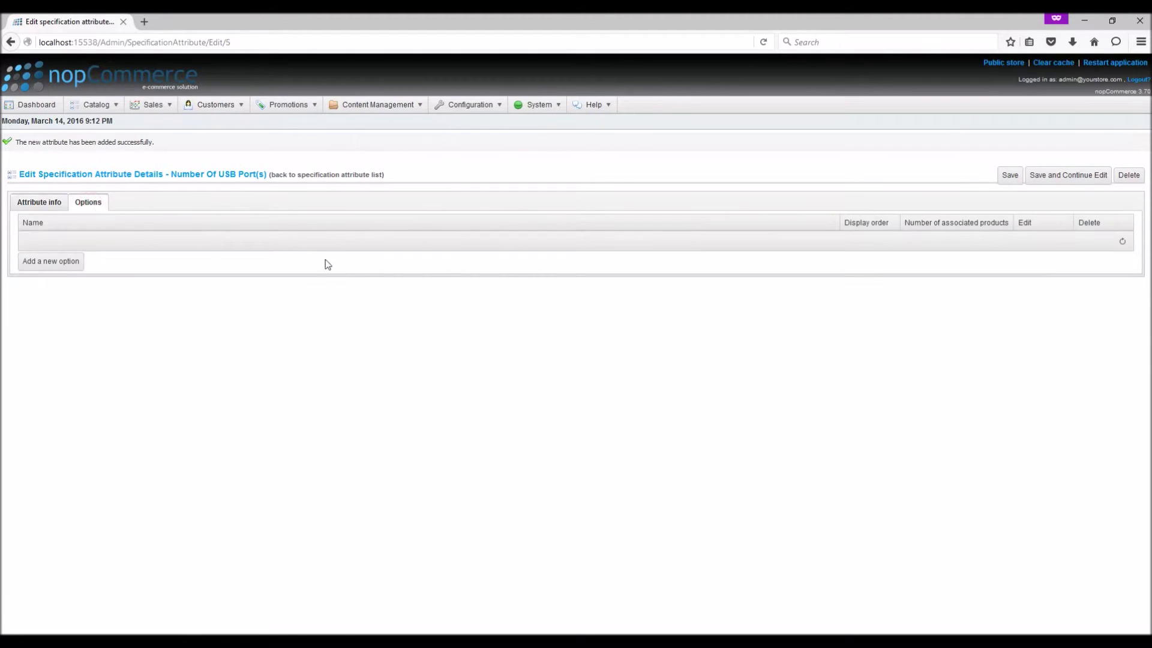
{"action": "left_click", "coordinate": [53, 269]}
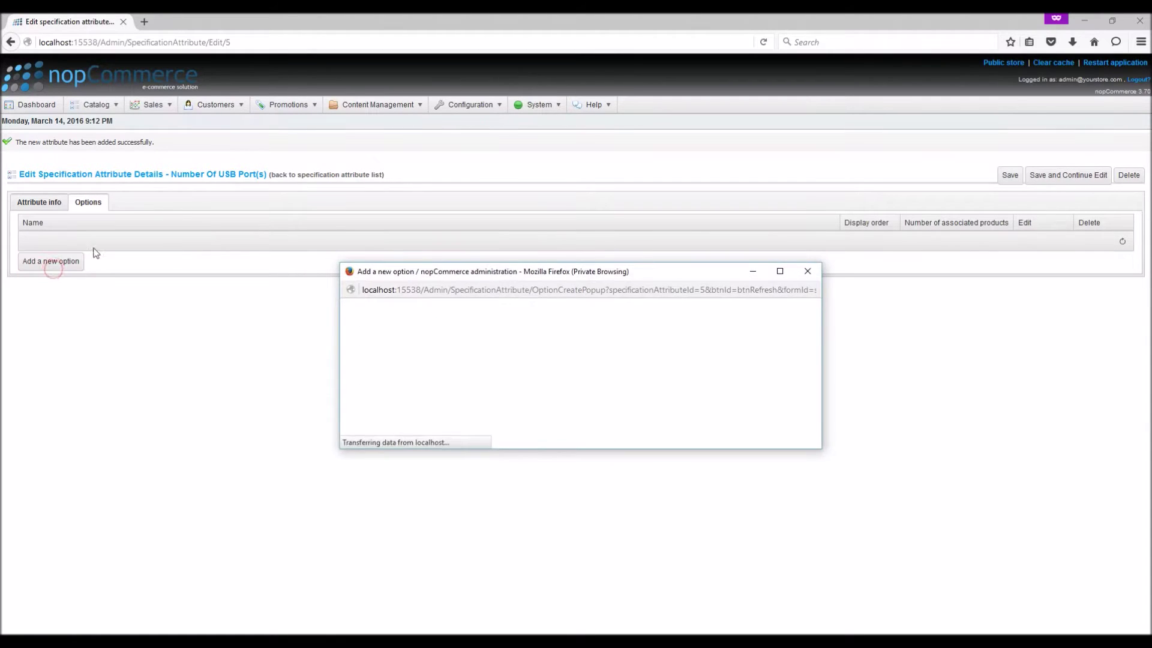
{"action": "left_click", "coordinate": [506, 344]}
{"action": "type", "text": "1"}
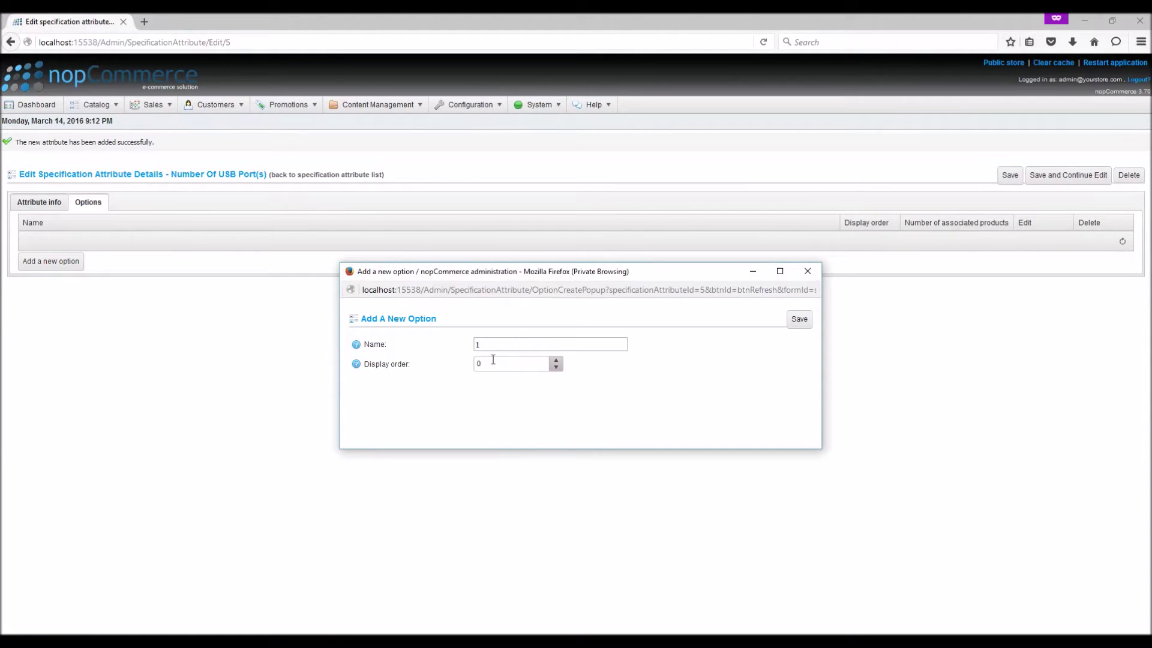
{"action": "left_click", "coordinate": [489, 363]}
{"action": "key", "text": "BackSpace"}
{"action": "type", "text": "1"}
{"action": "left_click", "coordinate": [797, 319]}
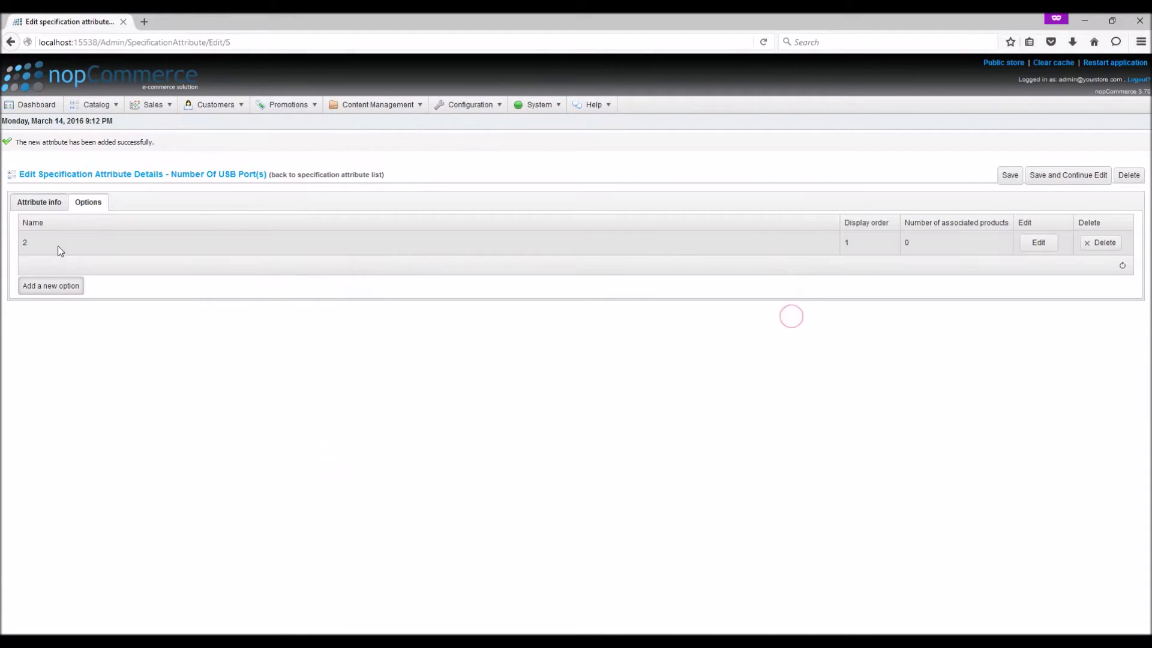
Step: Add option 3 with display order 2
{"action": "left_click", "coordinate": [53, 287]}
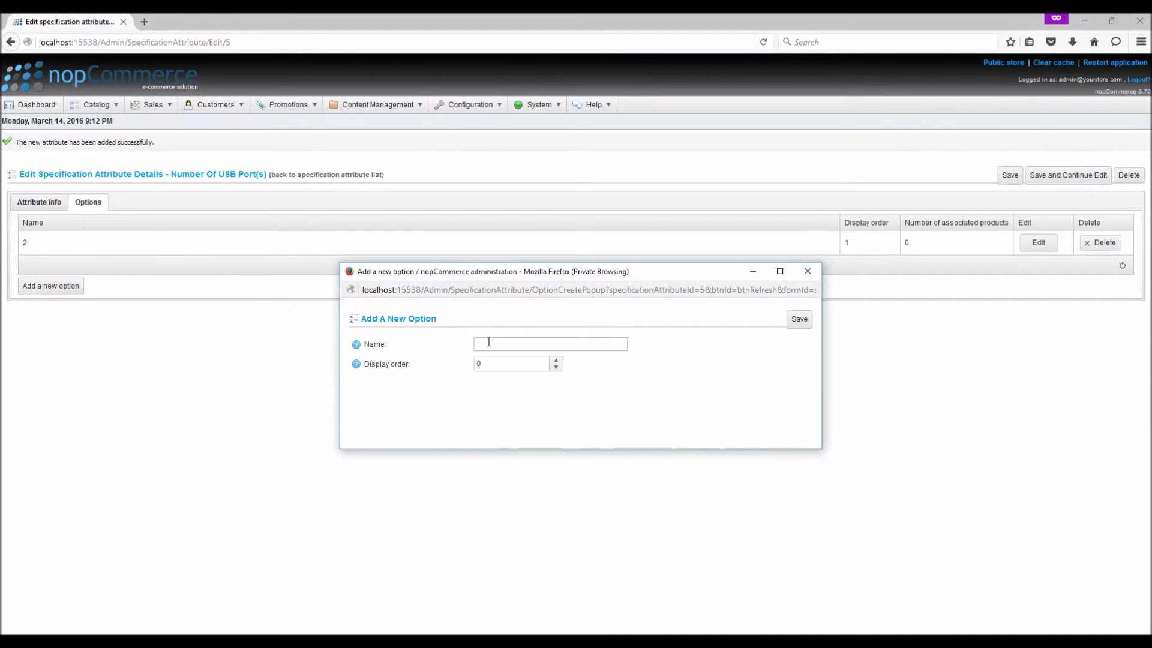
{"action": "left_click", "coordinate": [493, 343]}
{"action": "type", "text": "3"}
{"action": "left_click", "coordinate": [498, 364]}
{"action": "key", "text": "BackSpace"}
{"action": "type", "text": "2"}
{"action": "left_click", "coordinate": [800, 319]}
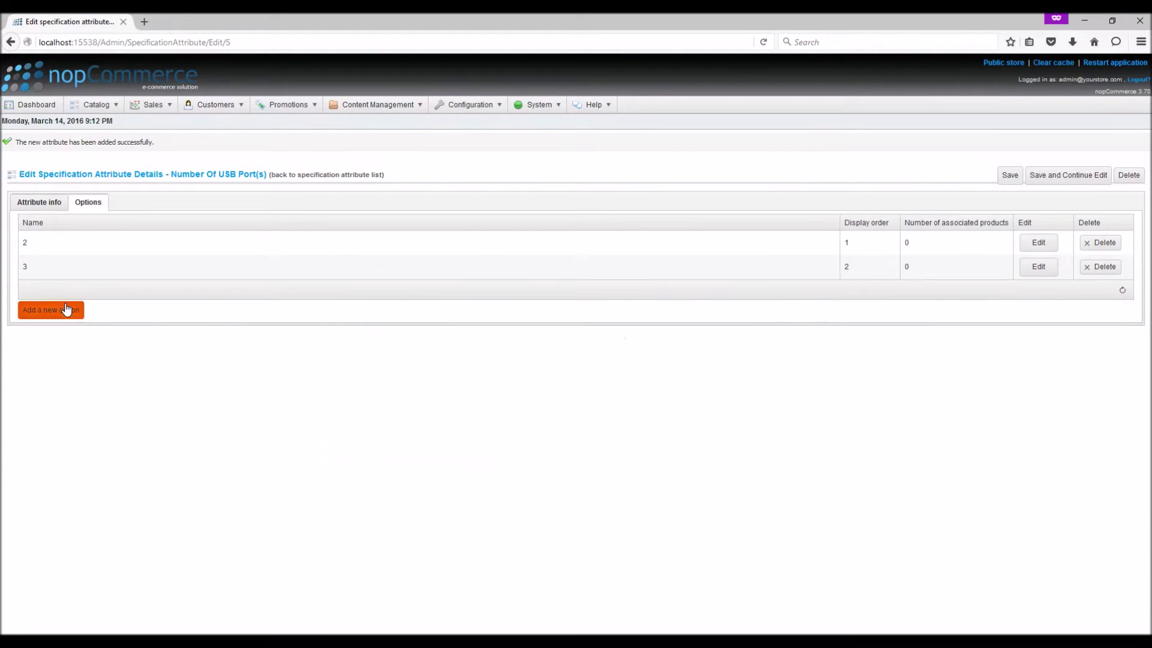
Step: Add option 4 with display order 3 and save the attribute
{"action": "left_click", "coordinate": [66, 309]}
{"action": "type", "text": "4"}
{"action": "left_click", "coordinate": [493, 363]}
{"action": "key", "text": "BackSpace"}
{"action": "type", "text": "2"}
{"action": "left_click", "coordinate": [799, 318]}
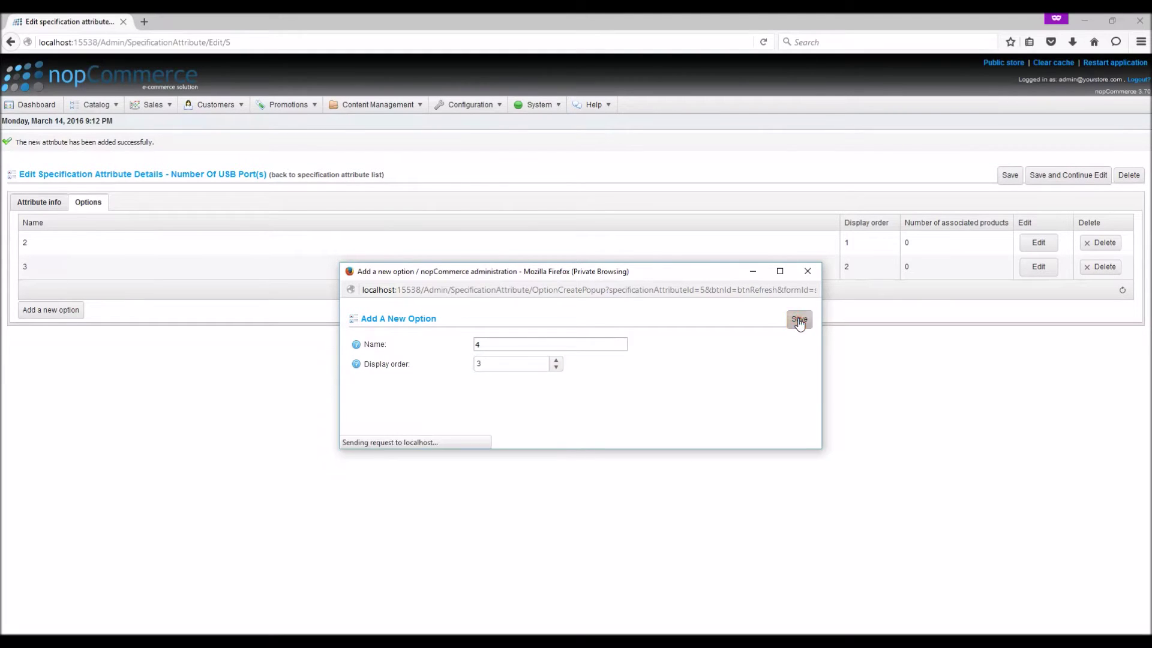
{"action": "left_click", "coordinate": [1061, 174]}
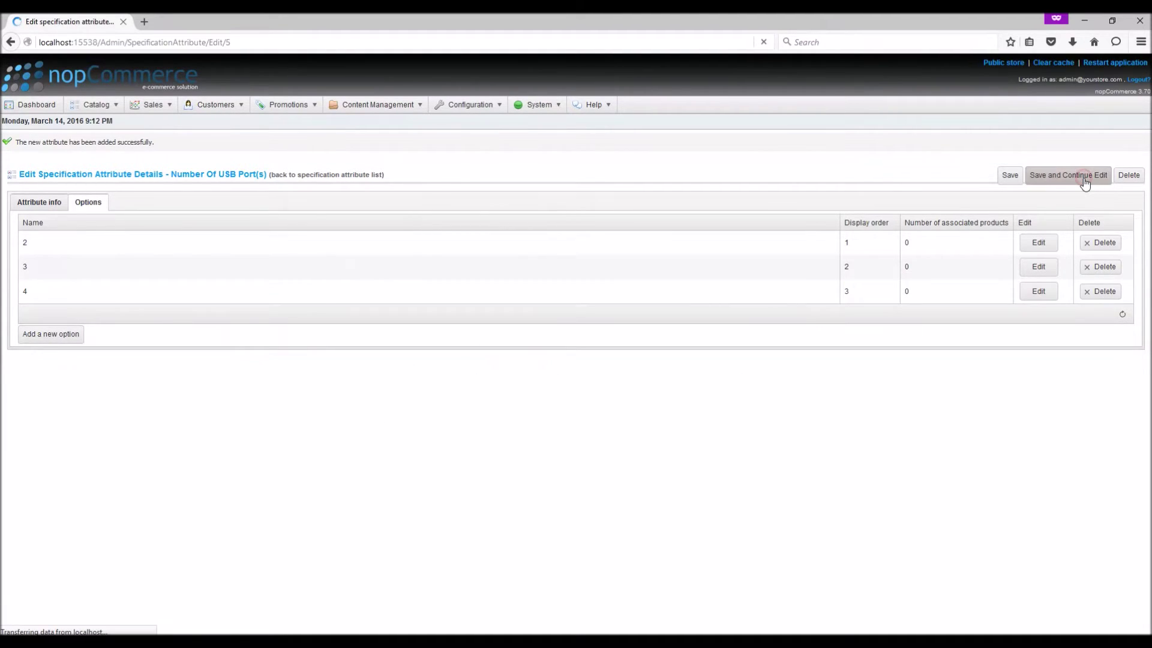
Step: Return to the Specification attributes list and locate Number of USB port(s), display order 5
{"action": "left_click", "coordinate": [338, 174]}
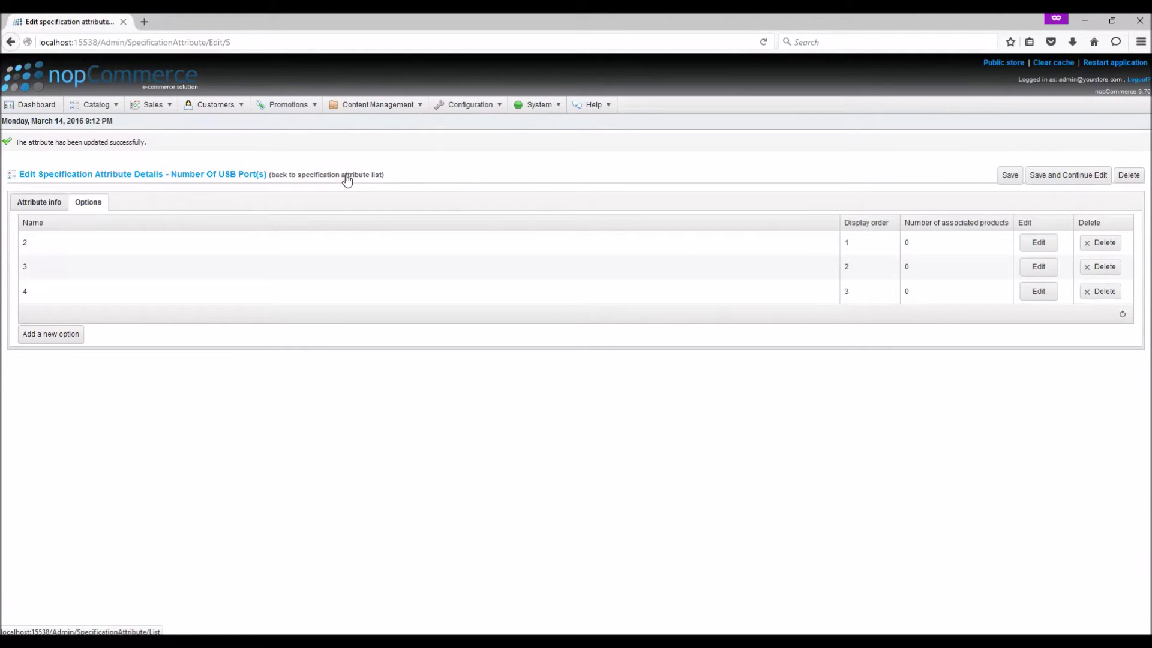
{"action": "left_click", "coordinate": [347, 179]}
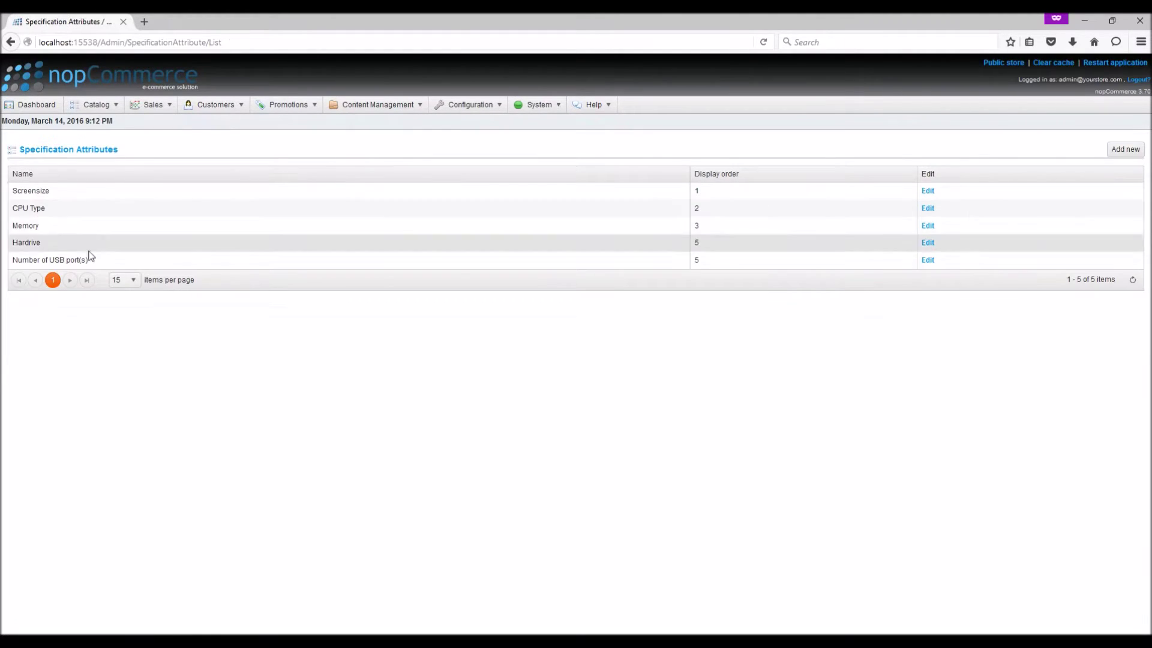
{"action": "left_click_drag", "start_coordinate": [16, 260], "coordinate": [90, 260]}
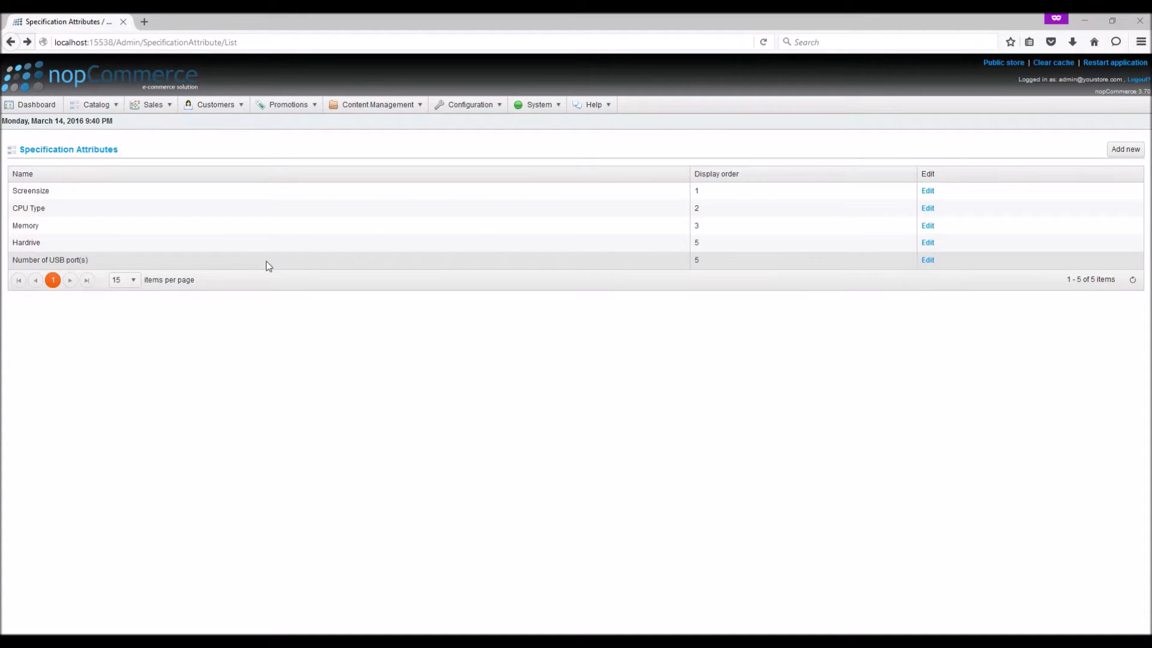
Step: Filter Manage products by category Computers >> Notebooks
{"action": "mouse_move", "coordinate": [95, 105]}
{"action": "mouse_move", "coordinate": [102, 167]}
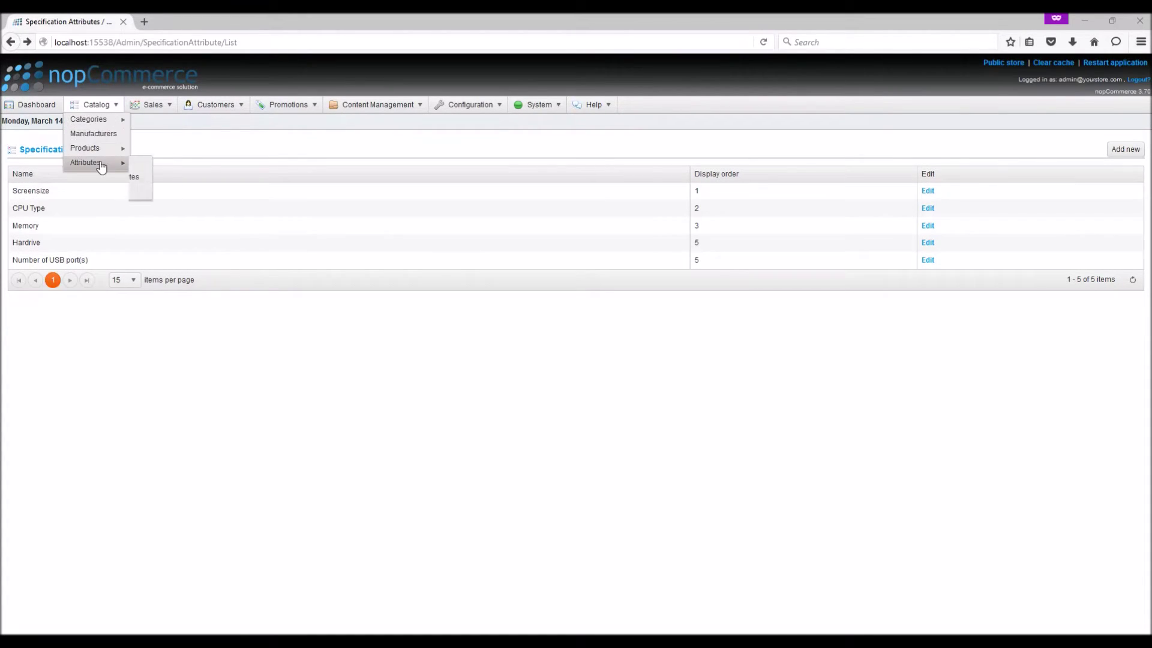
{"action": "left_click", "coordinate": [148, 150]}
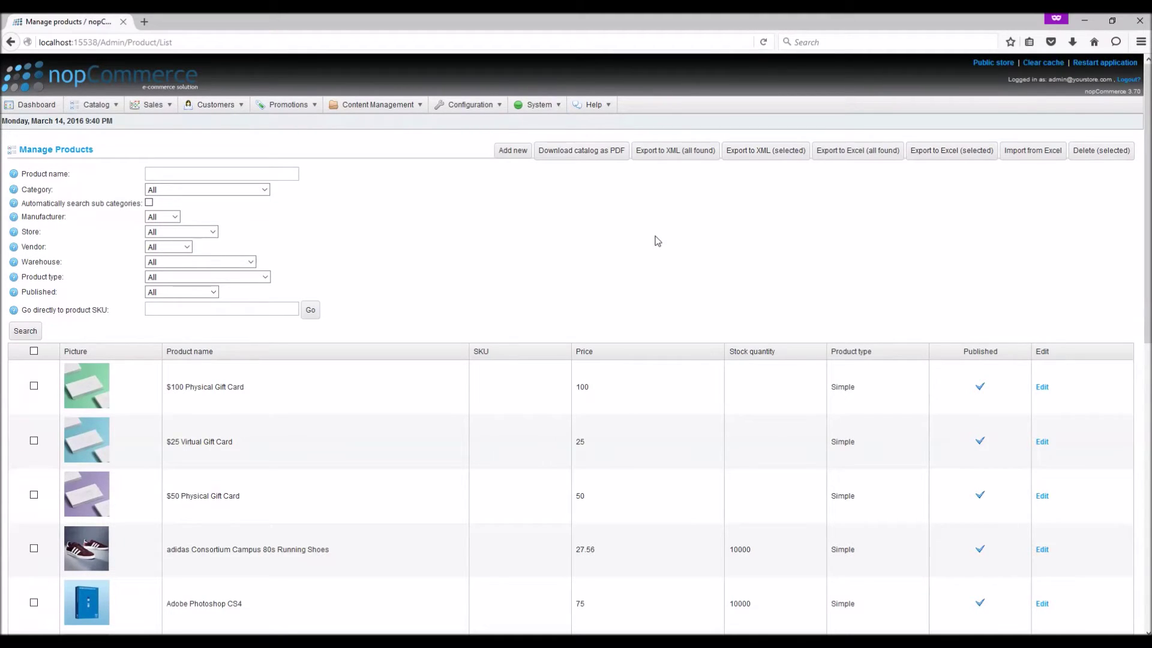
{"action": "left_click", "coordinate": [244, 189]}
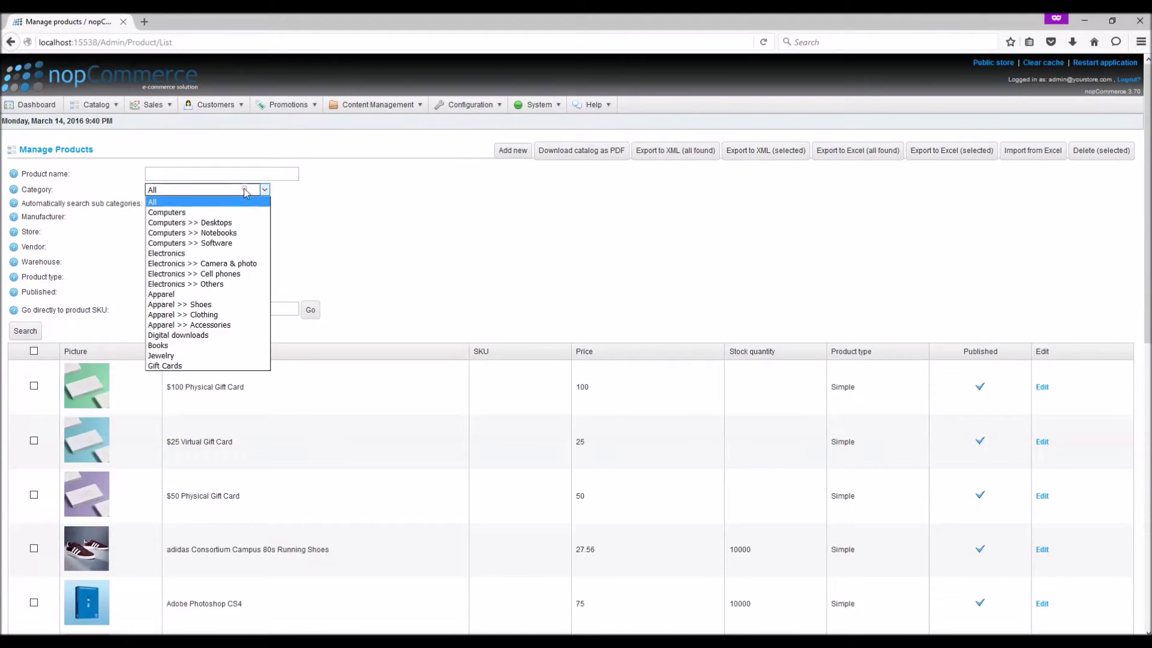
{"action": "left_click", "coordinate": [211, 233]}
{"action": "left_click", "coordinate": [25, 331]}
Step: Open the HP Spectre XT Pro UltraBook for editing
{"action": "scroll", "coordinate": [195, 522], "scroll_direction": "down", "scroll_amount": 2}
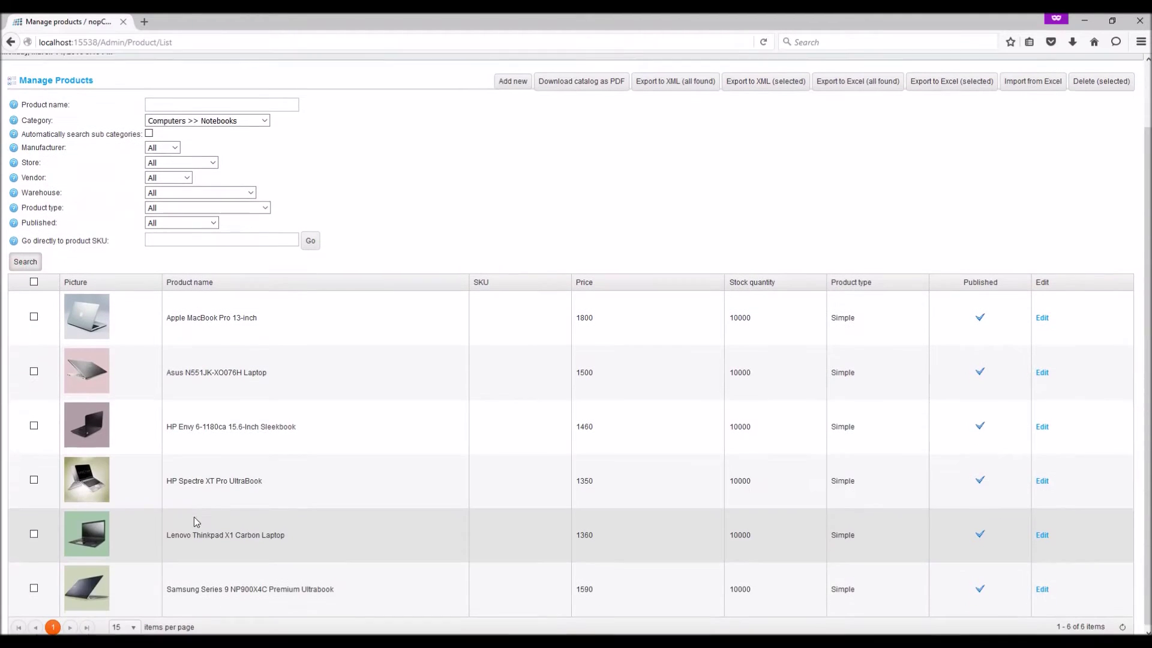
{"action": "left_click_drag", "start_coordinate": [167, 478], "coordinate": [426, 486]}
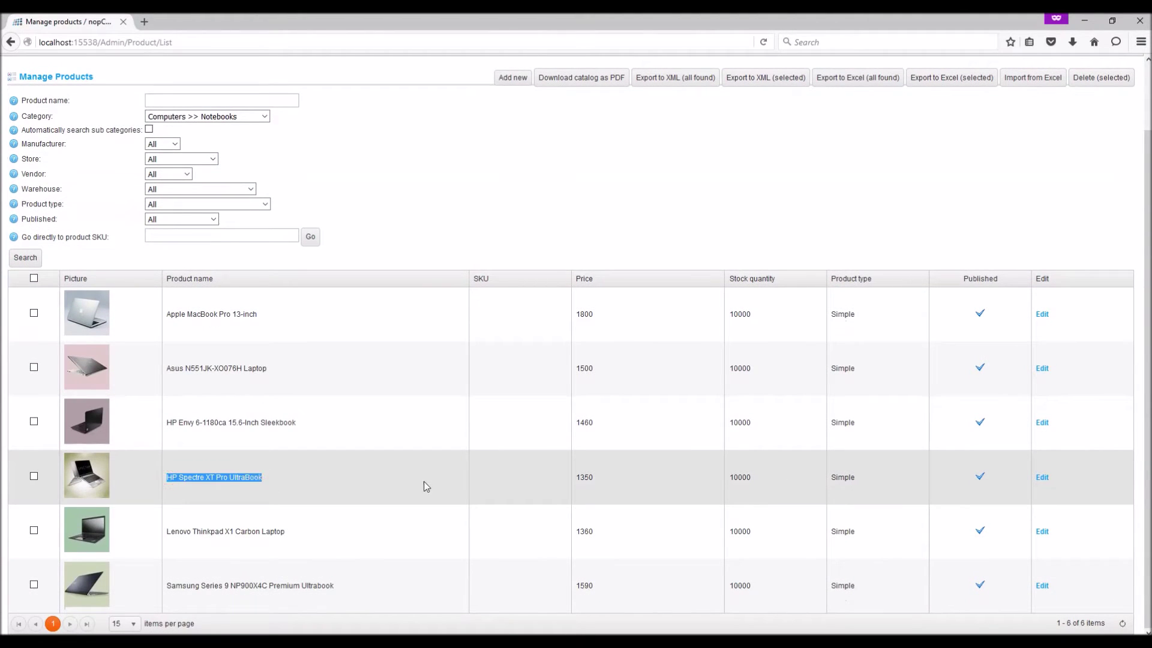
{"action": "left_click", "coordinate": [1043, 479]}
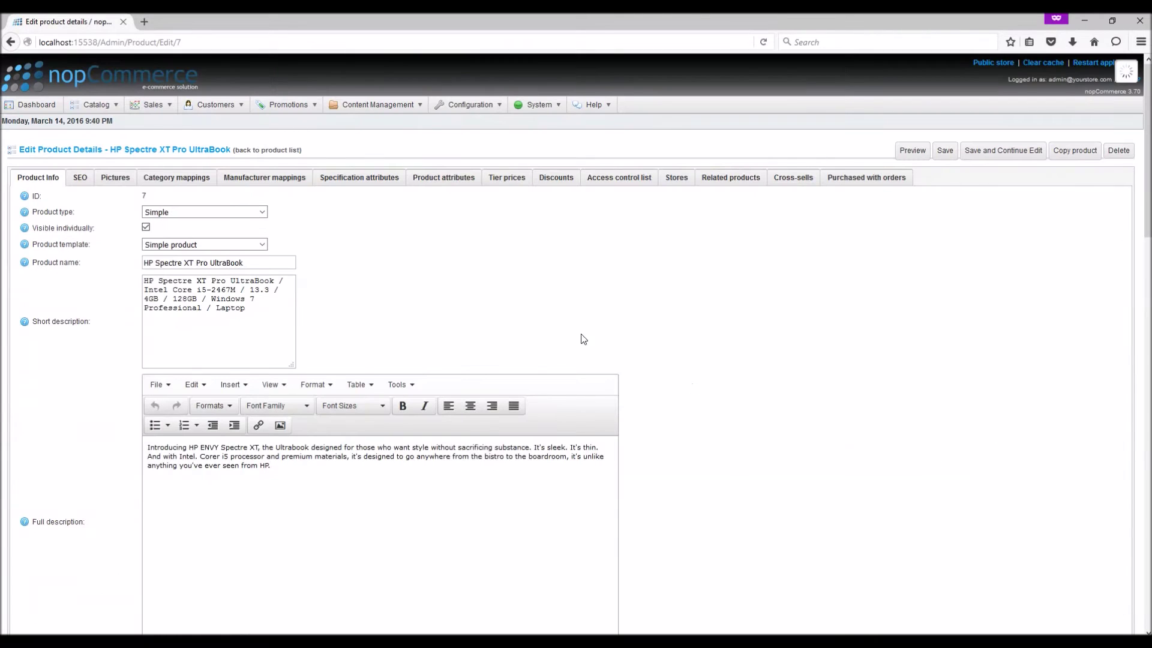
Step: On the Specification attributes tab, choose Number of USB port(s) with option 2
{"action": "left_click", "coordinate": [357, 184]}
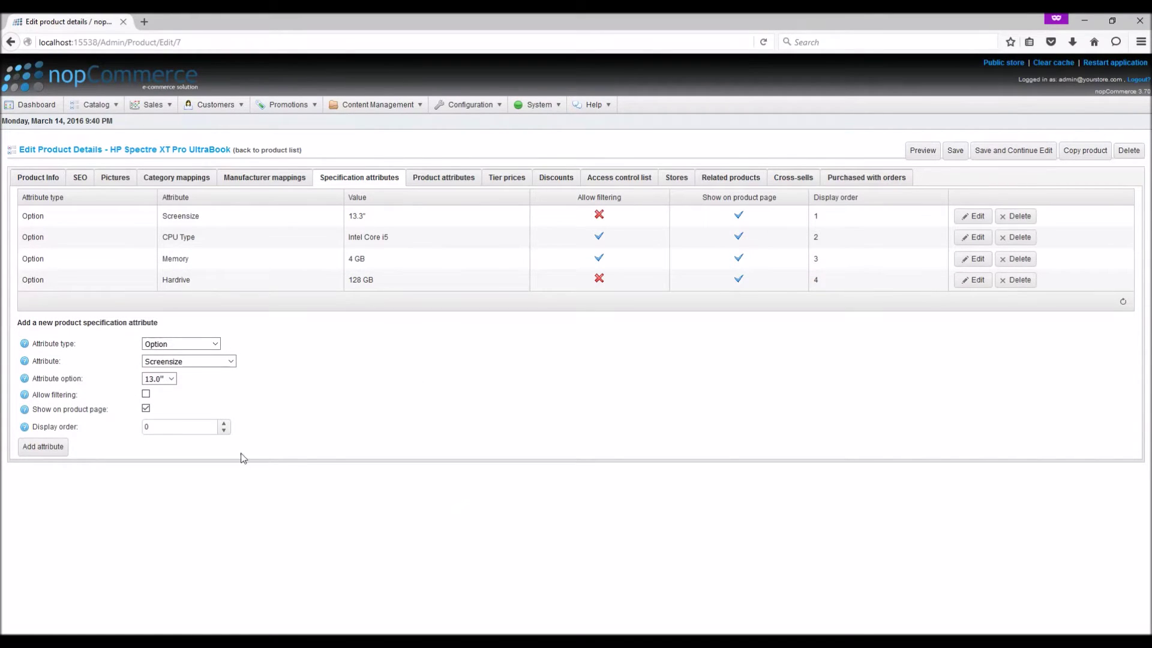
{"action": "left_click", "coordinate": [171, 363]}
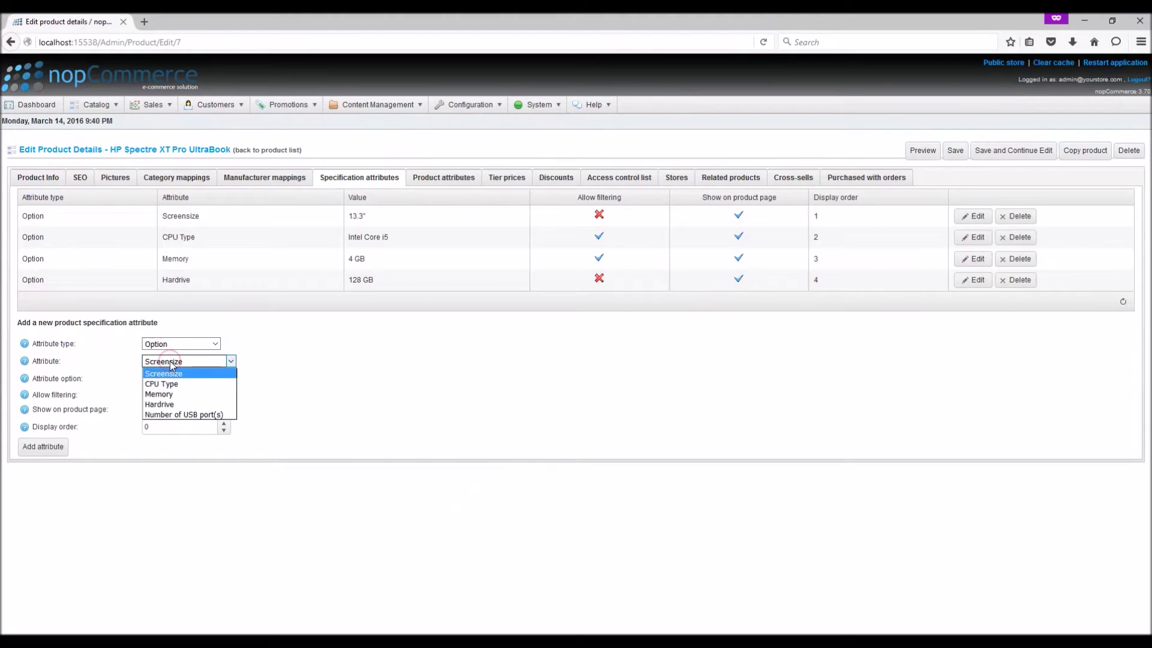
{"action": "left_click", "coordinate": [180, 415]}
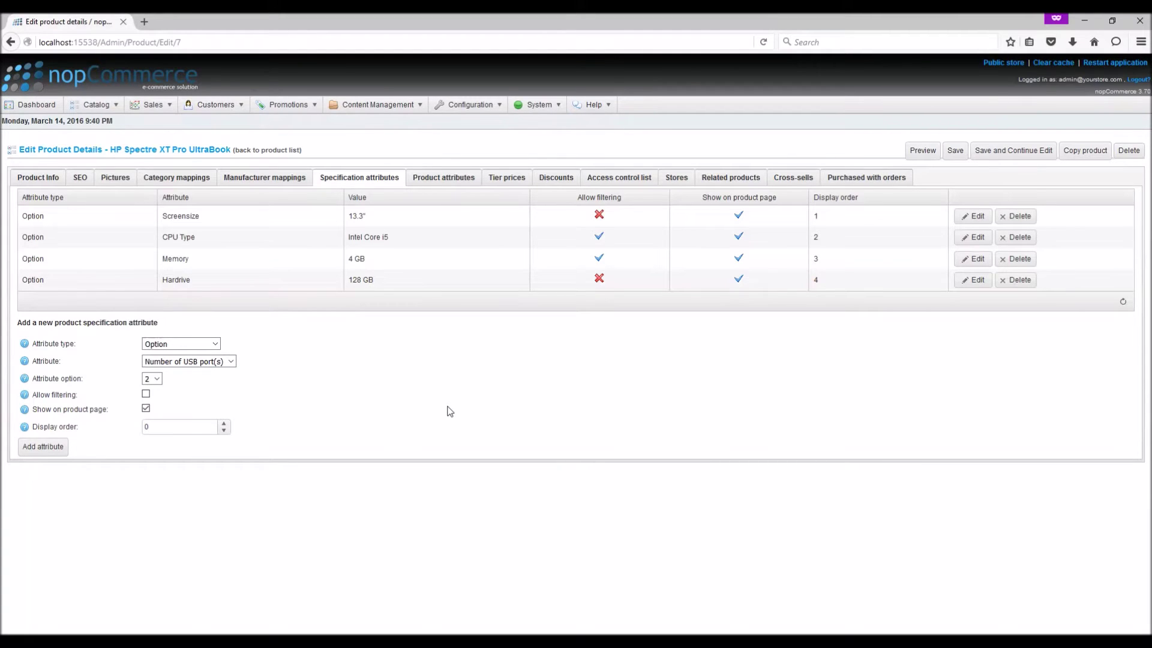
{"action": "left_click", "coordinate": [153, 380]}
{"action": "left_click", "coordinate": [228, 380]}
{"action": "left_click_drag", "start_coordinate": [89, 347], "coordinate": [27, 350]}
{"action": "left_click", "coordinate": [175, 347]}
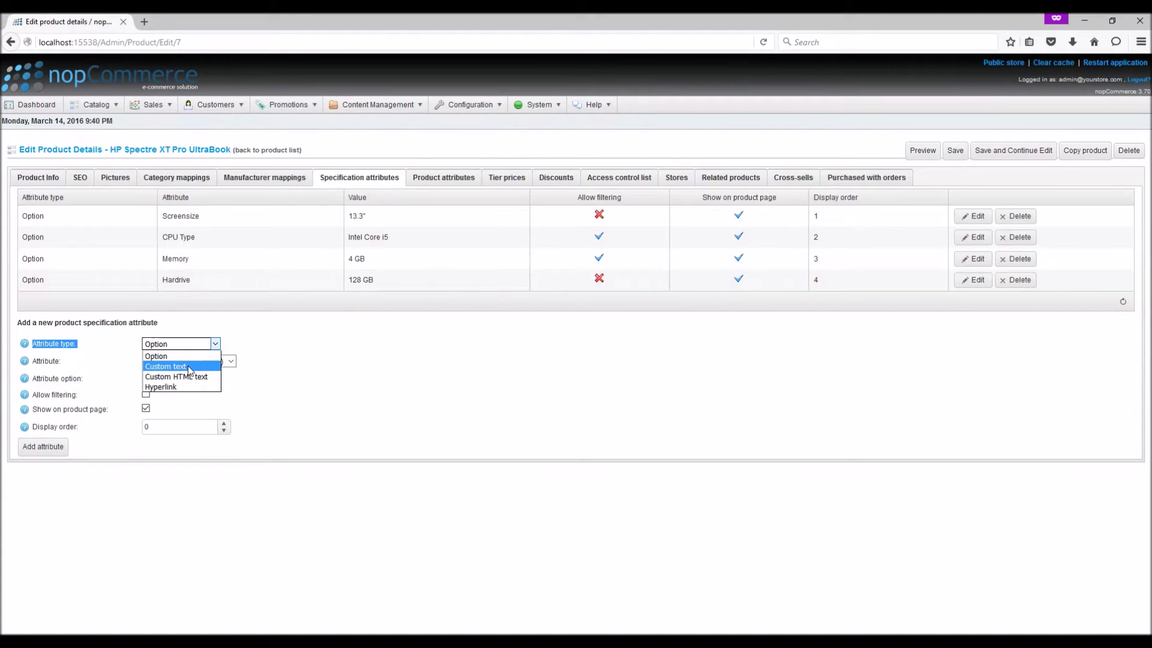
Step: Try attribute type Custom text with a test value, then delete the value
{"action": "left_click", "coordinate": [188, 367]}
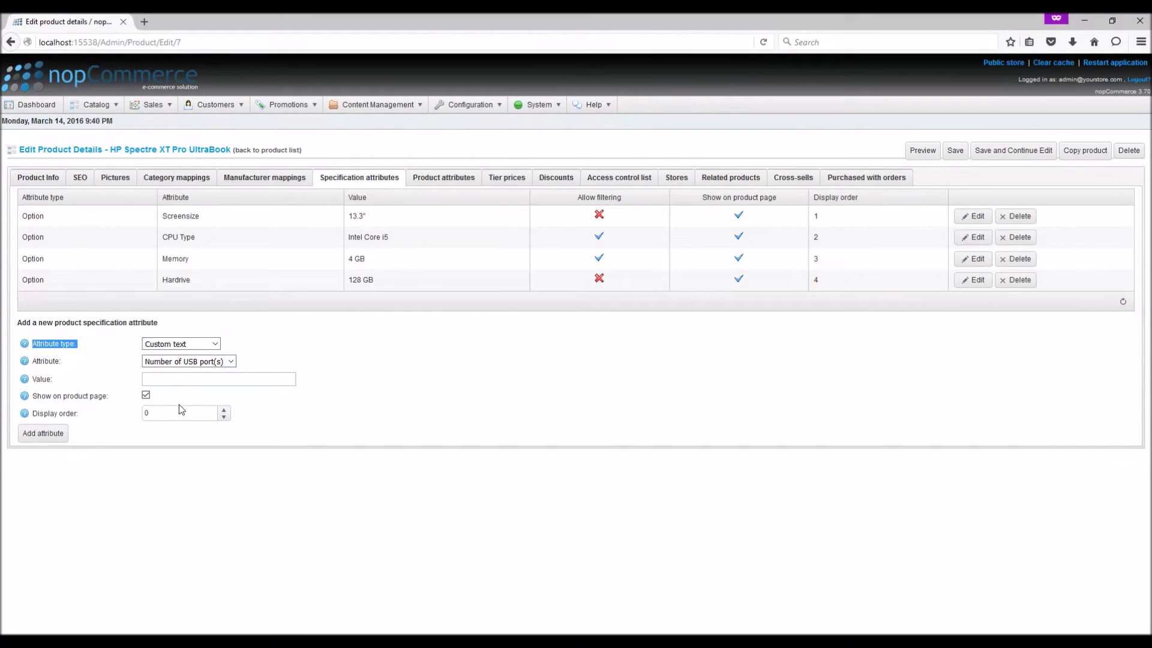
{"action": "left_click", "coordinate": [160, 381]}
{"action": "type", "text": "HFHHH"}
{"action": "left_click_drag", "start_coordinate": [181, 382], "coordinate": [145, 380]}
{"action": "left_click", "coordinate": [230, 362]}
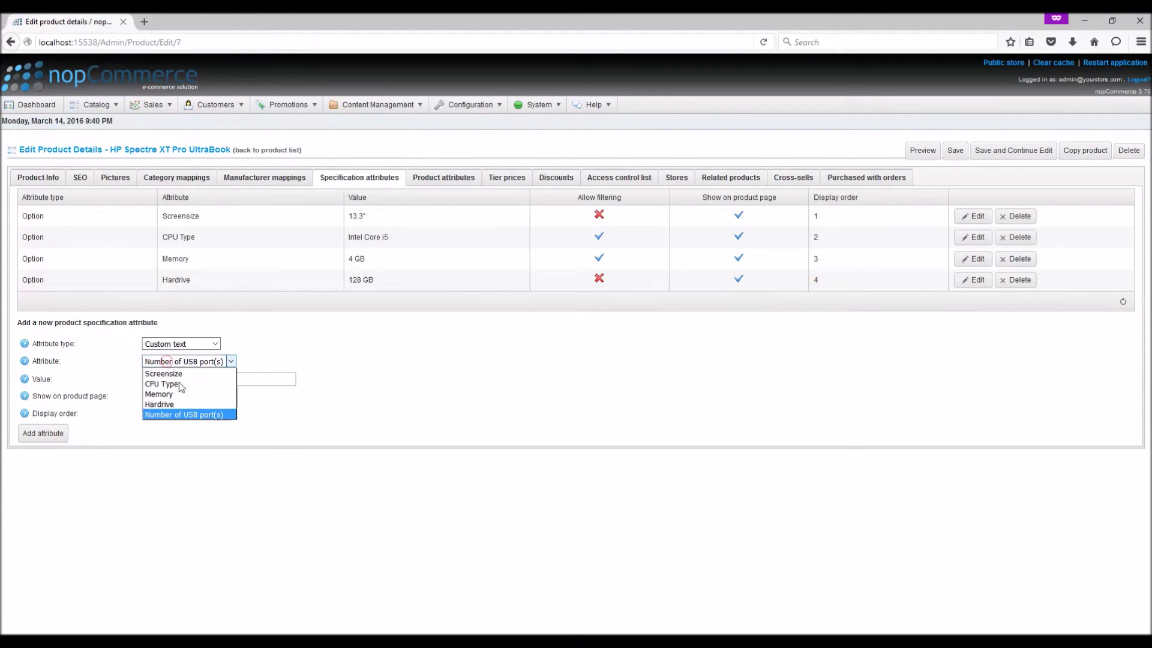
{"action": "left_click", "coordinate": [199, 415]}
{"action": "left_click_drag", "start_coordinate": [185, 382], "coordinate": [138, 383]}
{"action": "key", "text": "BackSpace"}
Step: Try Custom HTML text and Hyperlink types, then set the attribute type back to Option
{"action": "left_click", "coordinate": [174, 344]}
{"action": "left_click", "coordinate": [174, 377]}
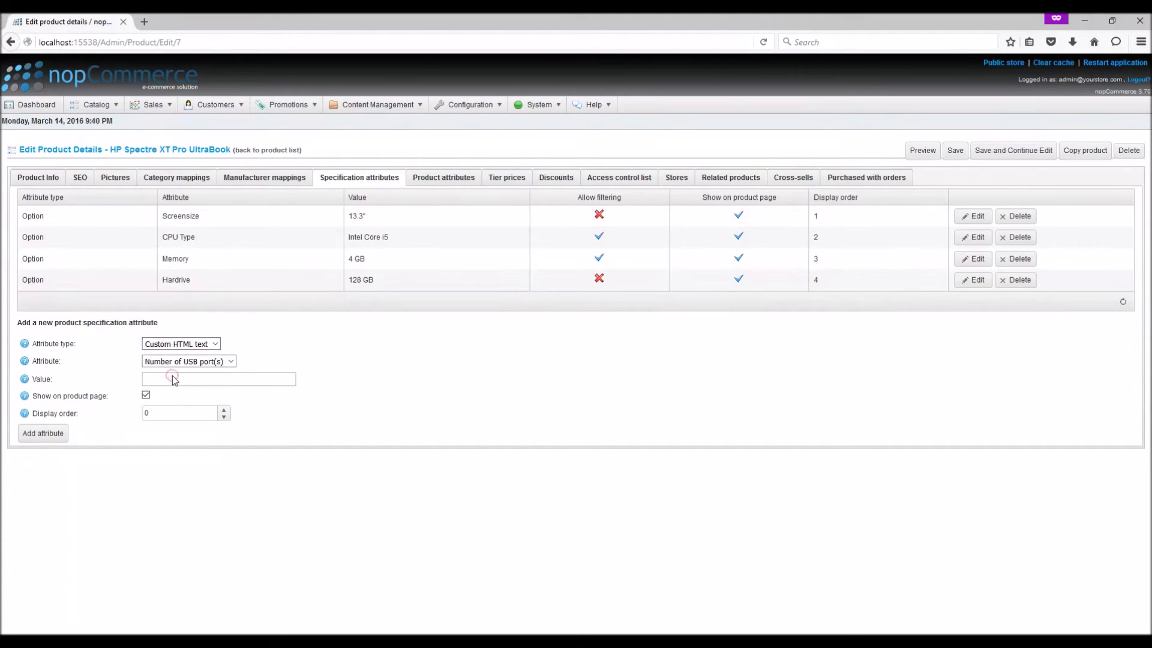
{"action": "left_click", "coordinate": [174, 379]}
{"action": "left_click", "coordinate": [180, 344]}
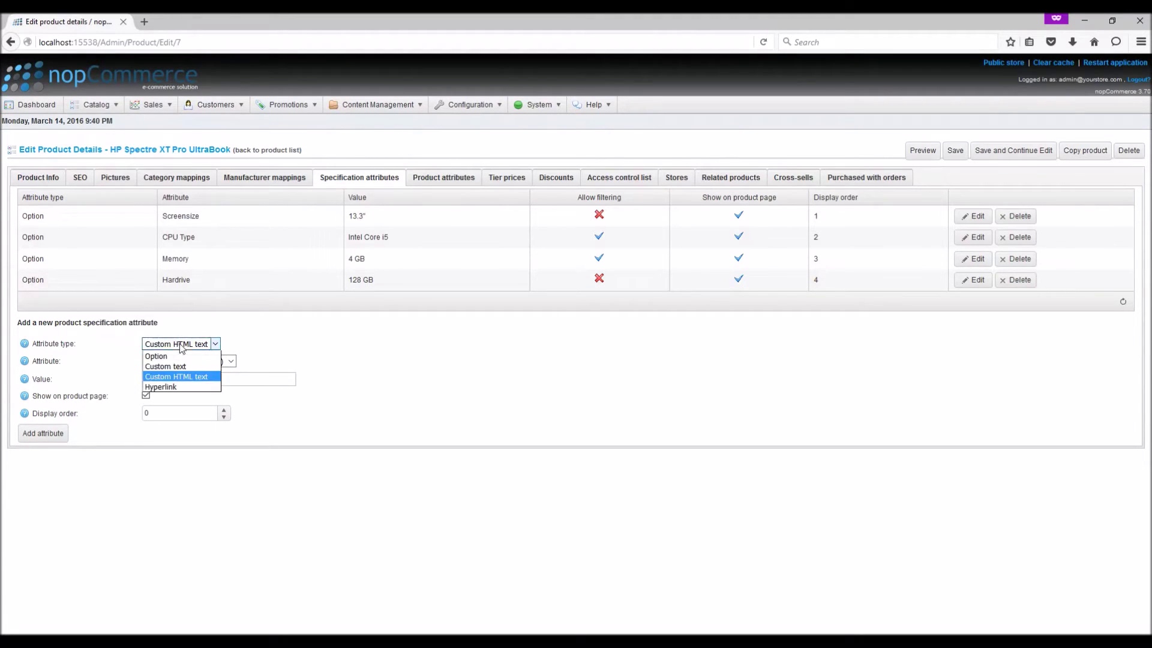
{"action": "left_click", "coordinate": [178, 384]}
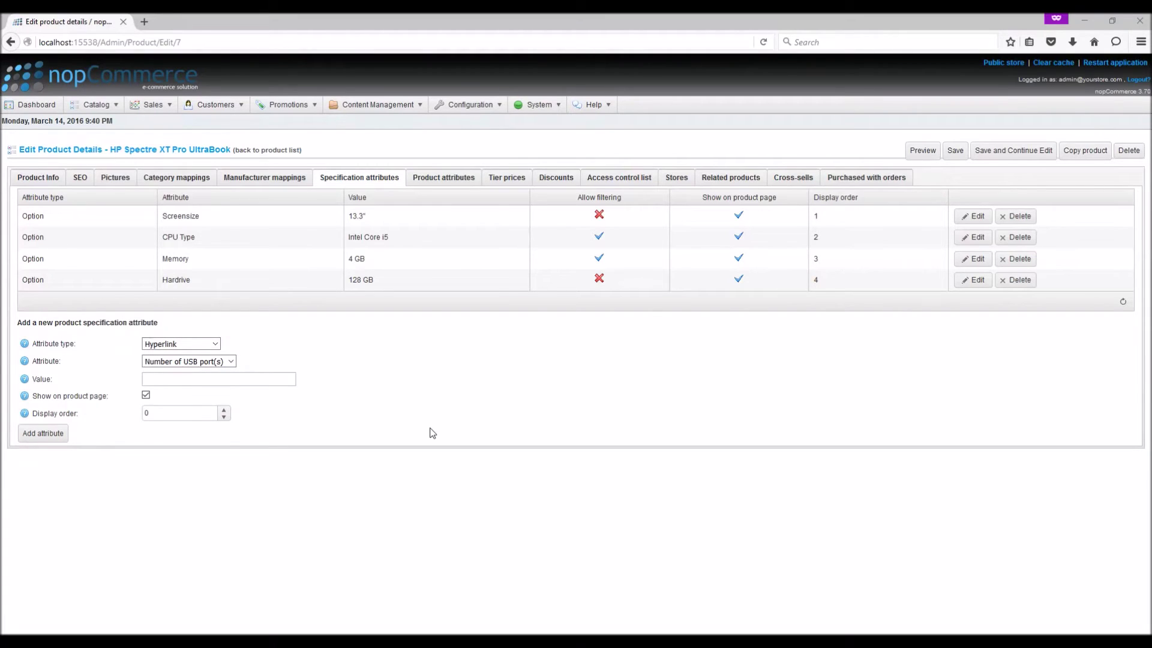
{"action": "left_click", "coordinate": [178, 344]}
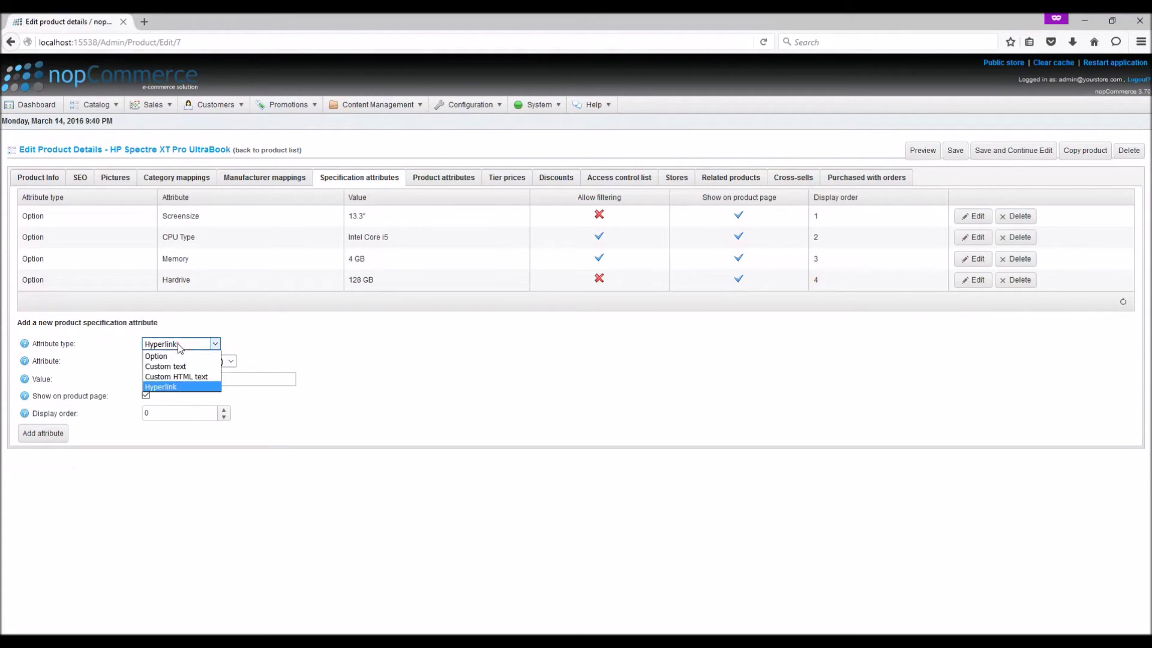
{"action": "left_click", "coordinate": [175, 358]}
Step: Allow filtering, set display order 5, add the USB spec and save the product
{"action": "left_click", "coordinate": [145, 395]}
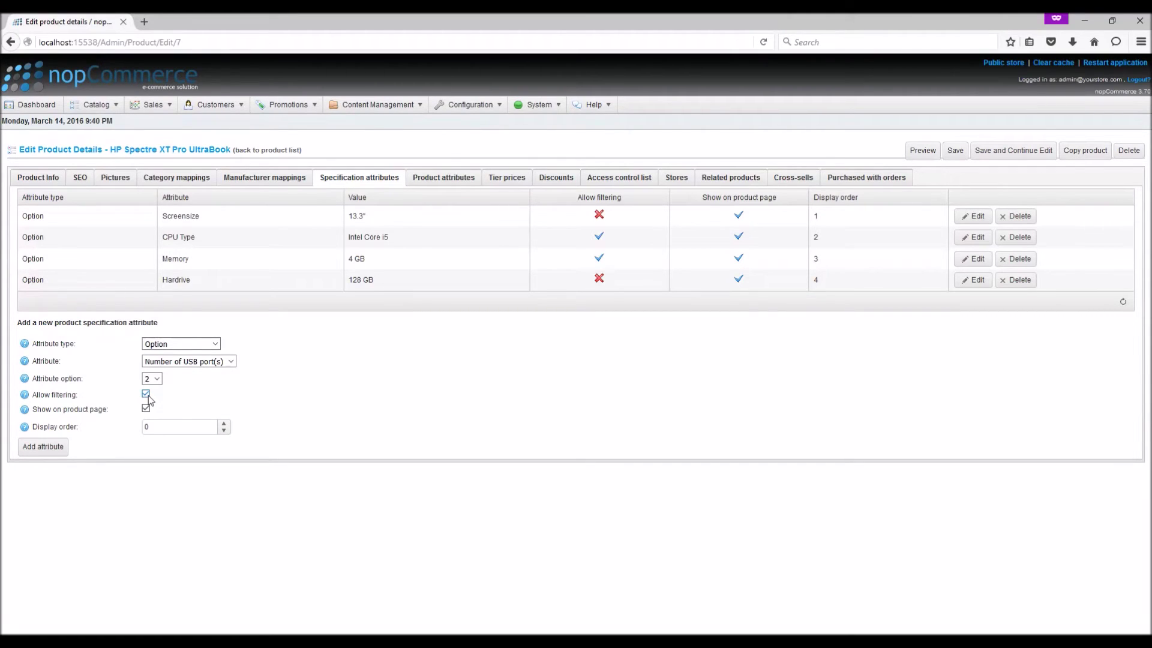
{"action": "left_click", "coordinate": [159, 428]}
{"action": "key", "text": "BackSpace"}
{"action": "type", "text": "5"}
{"action": "left_click", "coordinate": [30, 445]}
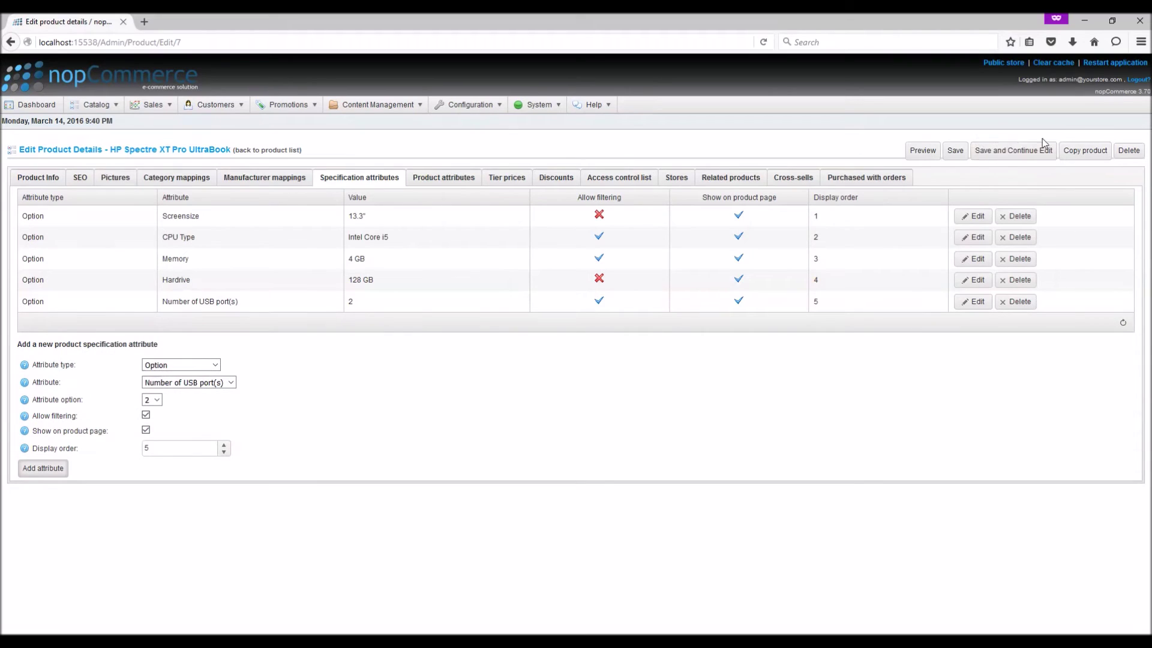
{"action": "left_click", "coordinate": [996, 151]}
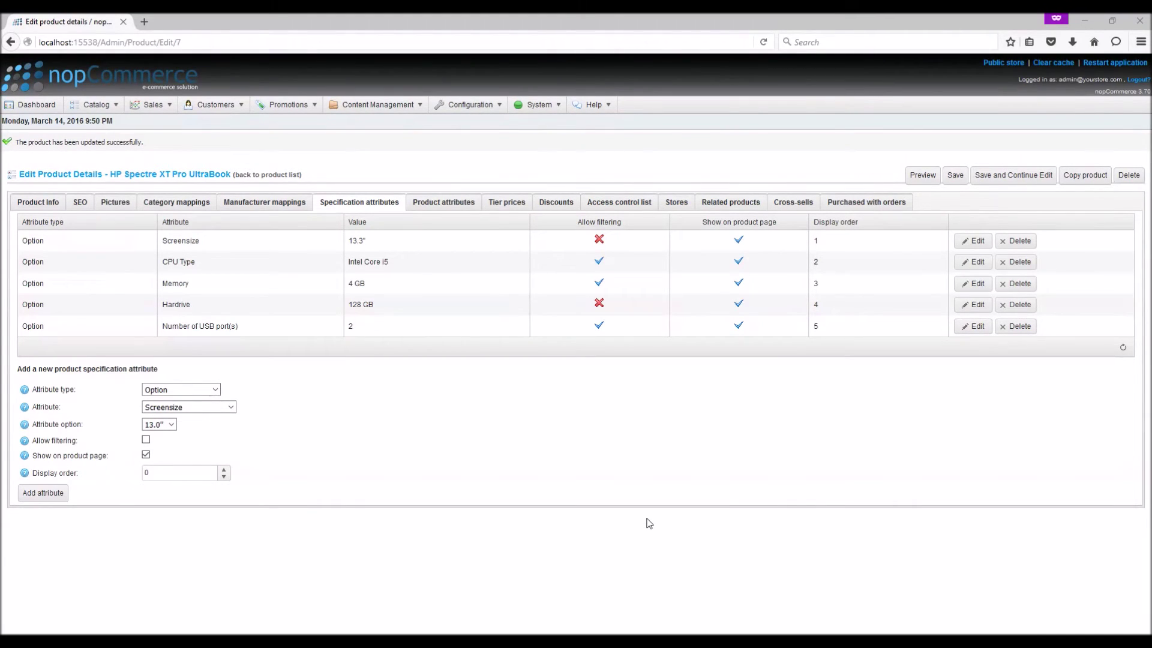
{"action": "left_click", "coordinate": [998, 63]}
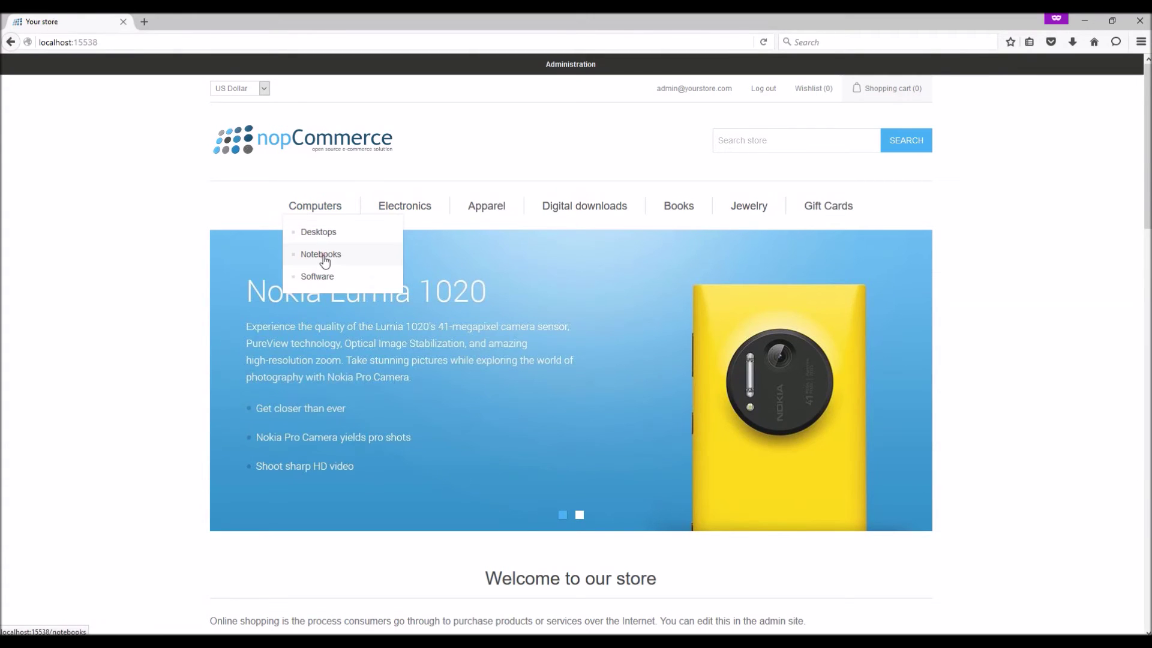
Step: Open the HP Spectre XT Pro UltraBook store page and confirm Number of USB port(s): 2
{"action": "left_click", "coordinate": [321, 254]}
{"action": "scroll", "coordinate": [596, 354], "scroll_direction": "down", "scroll_amount": 8}
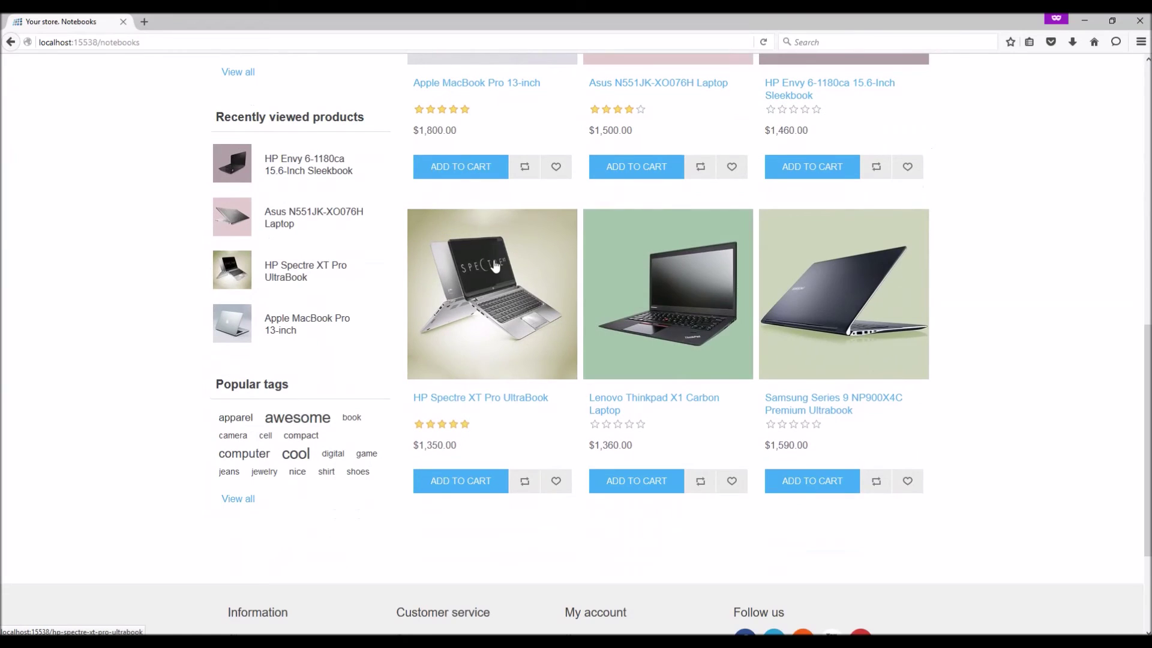
{"action": "left_click", "coordinate": [478, 257]}
{"action": "scroll", "coordinate": [490, 264], "scroll_direction": "down", "scroll_amount": 6}
{"action": "scroll", "coordinate": [490, 265], "scroll_direction": "down", "scroll_amount": 2}
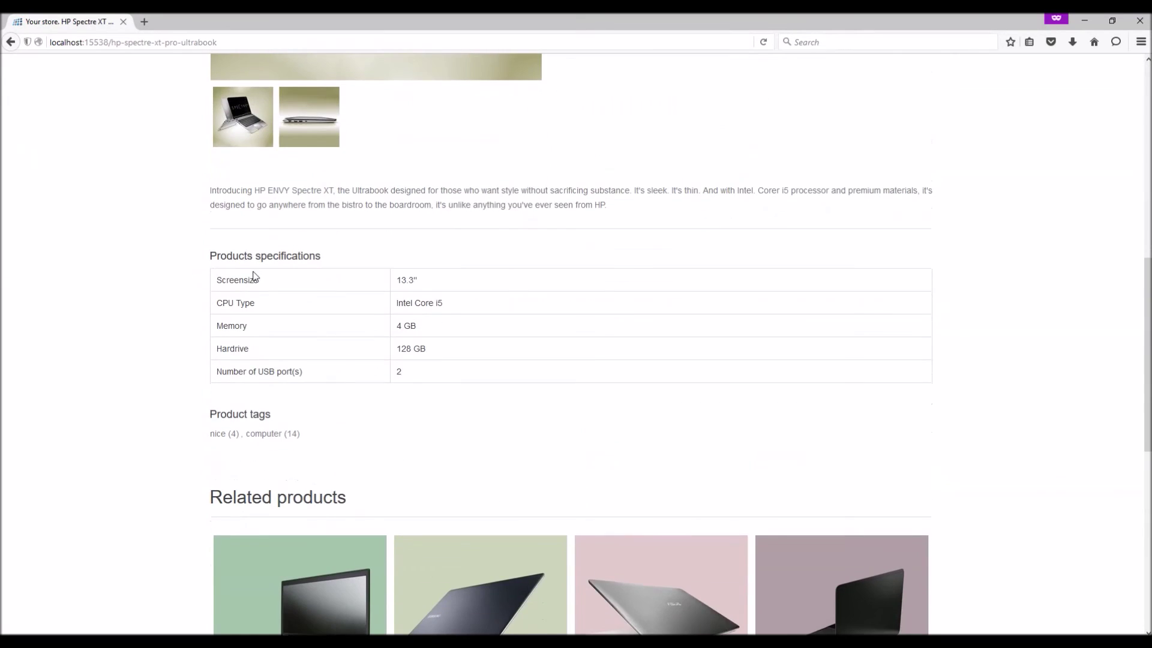
{"action": "left_click_drag", "start_coordinate": [207, 257], "coordinate": [258, 368]}
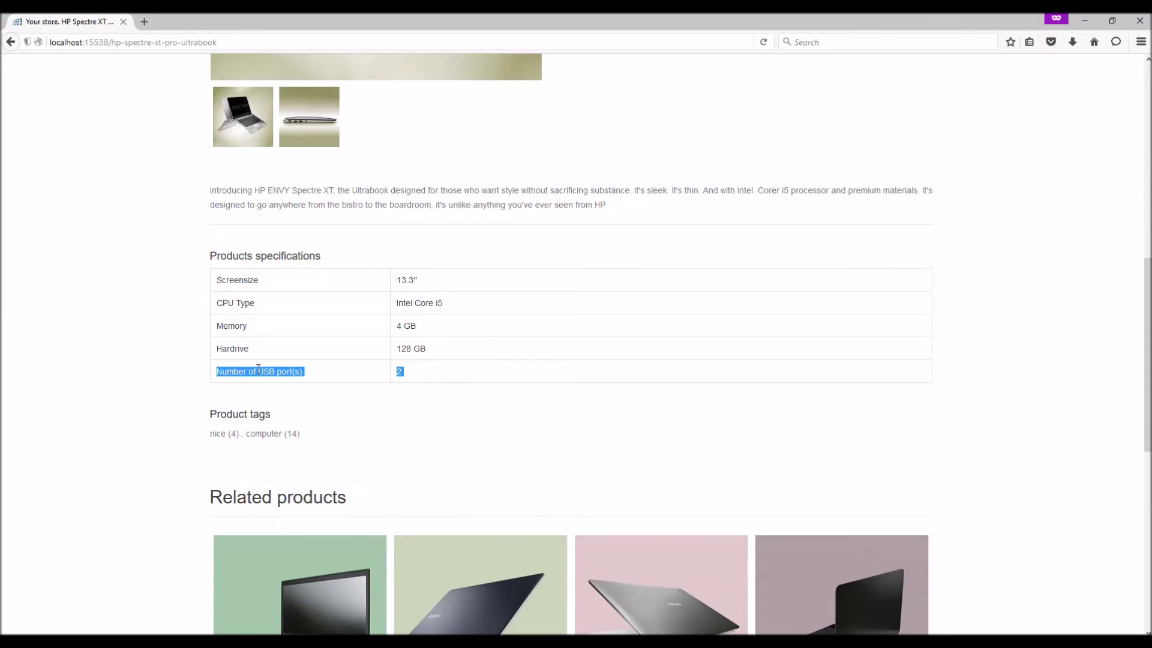
{"action": "left_click", "coordinate": [371, 394]}
{"action": "scroll", "coordinate": [438, 380], "scroll_direction": "up", "scroll_amount": 6}
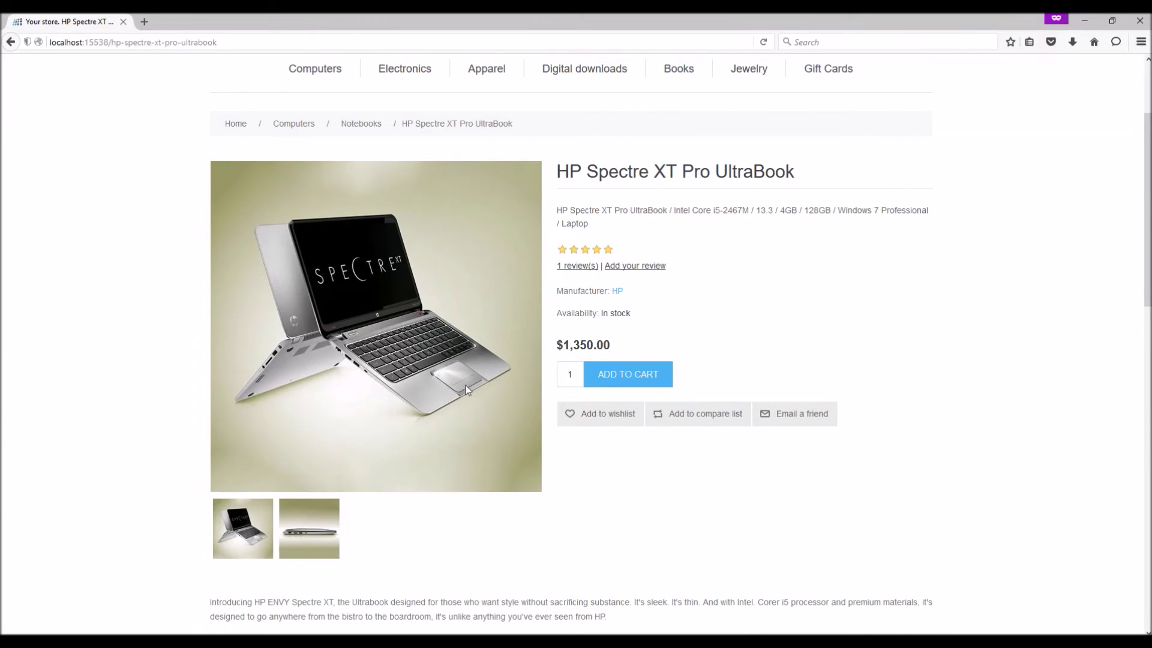
{"action": "scroll", "coordinate": [676, 434], "scroll_direction": "up", "scroll_amount": 3}
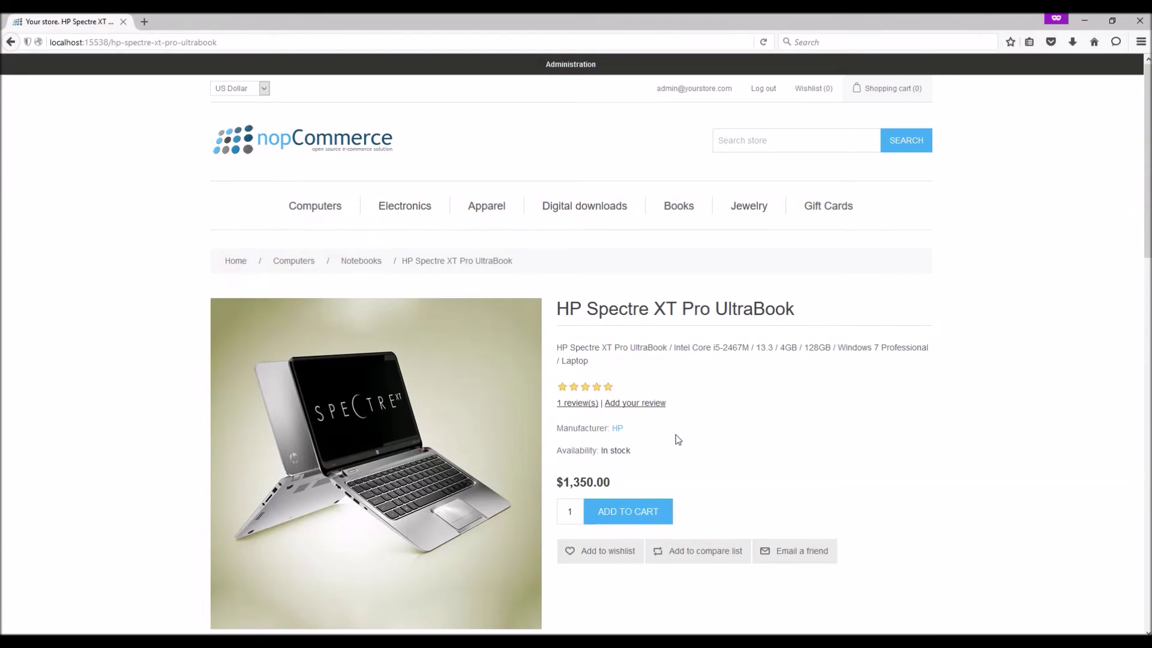
Step: Filter Notebooks by Intel Core i5, 4 GB memory and 2 USB ports, then open the HP Spectre laptop
{"action": "mouse_move", "coordinate": [303, 215]}
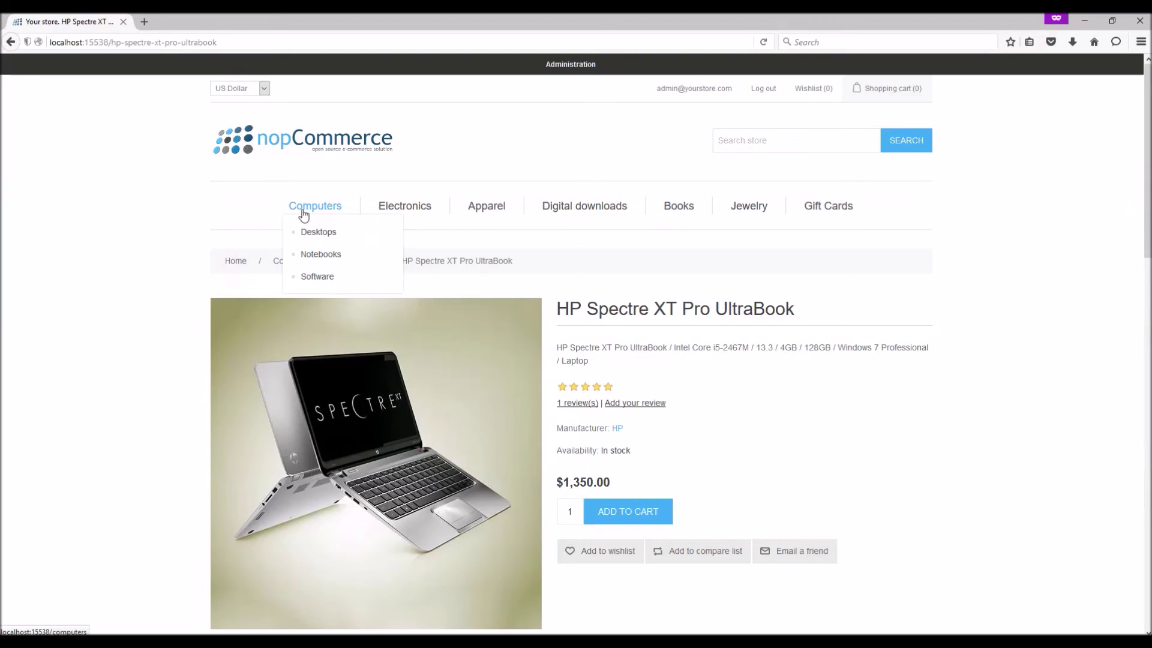
{"action": "left_click", "coordinate": [329, 259]}
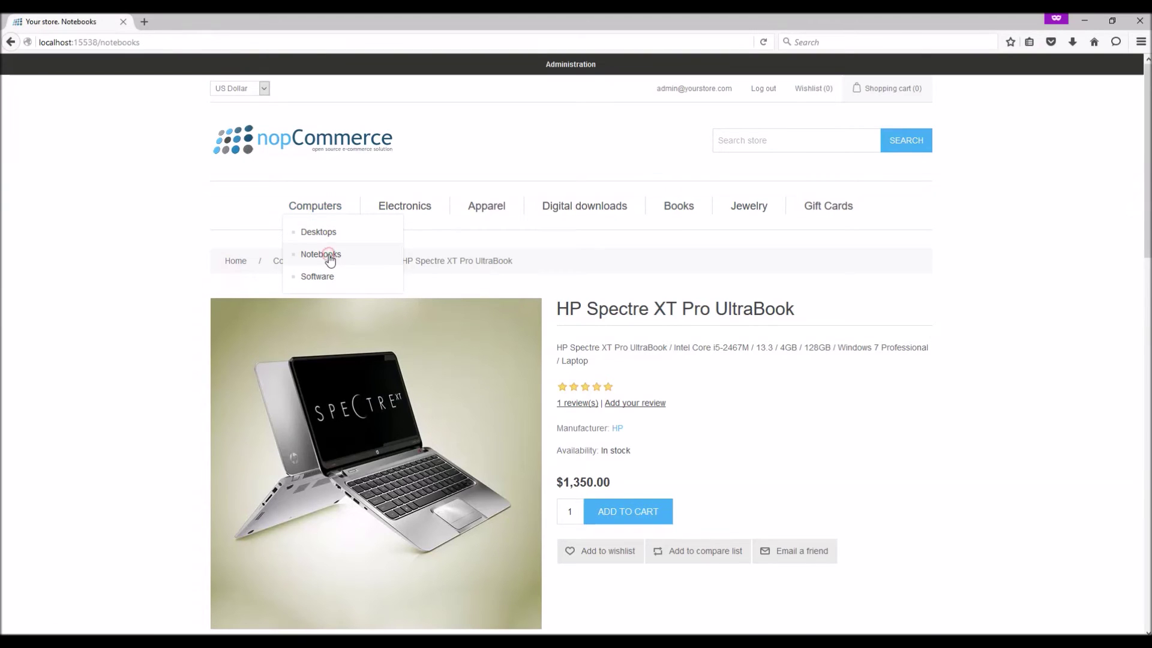
{"action": "scroll", "coordinate": [446, 247], "scroll_direction": "down", "scroll_amount": 3}
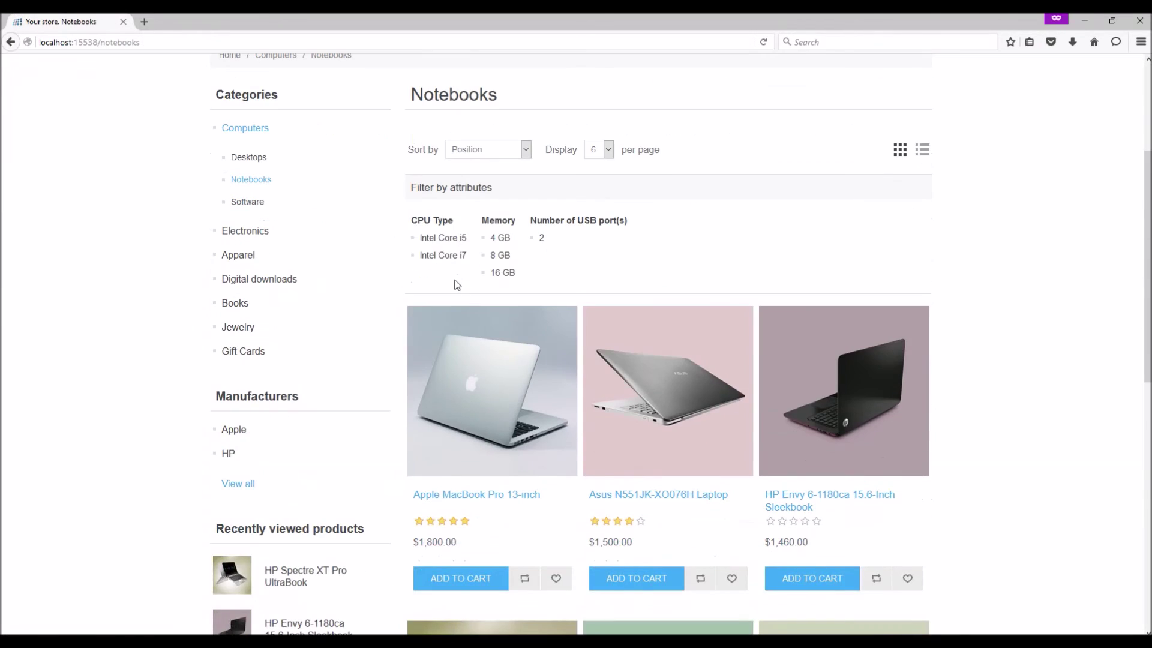
{"action": "left_click", "coordinate": [445, 240]}
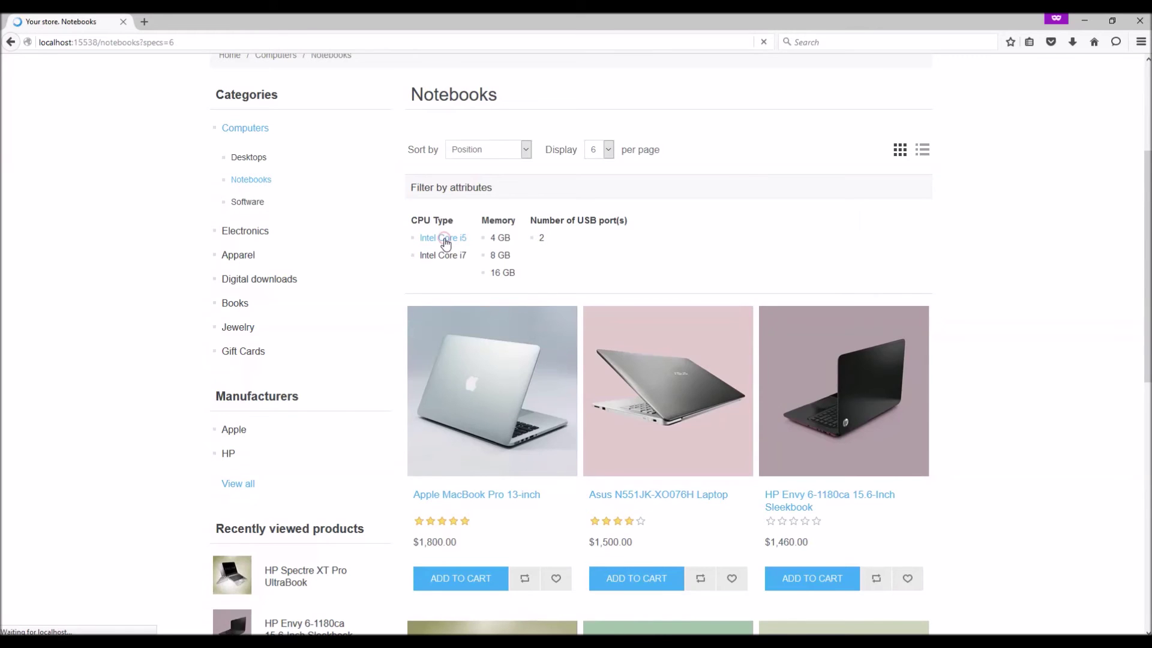
{"action": "scroll", "coordinate": [445, 259], "scroll_direction": "down", "scroll_amount": 5}
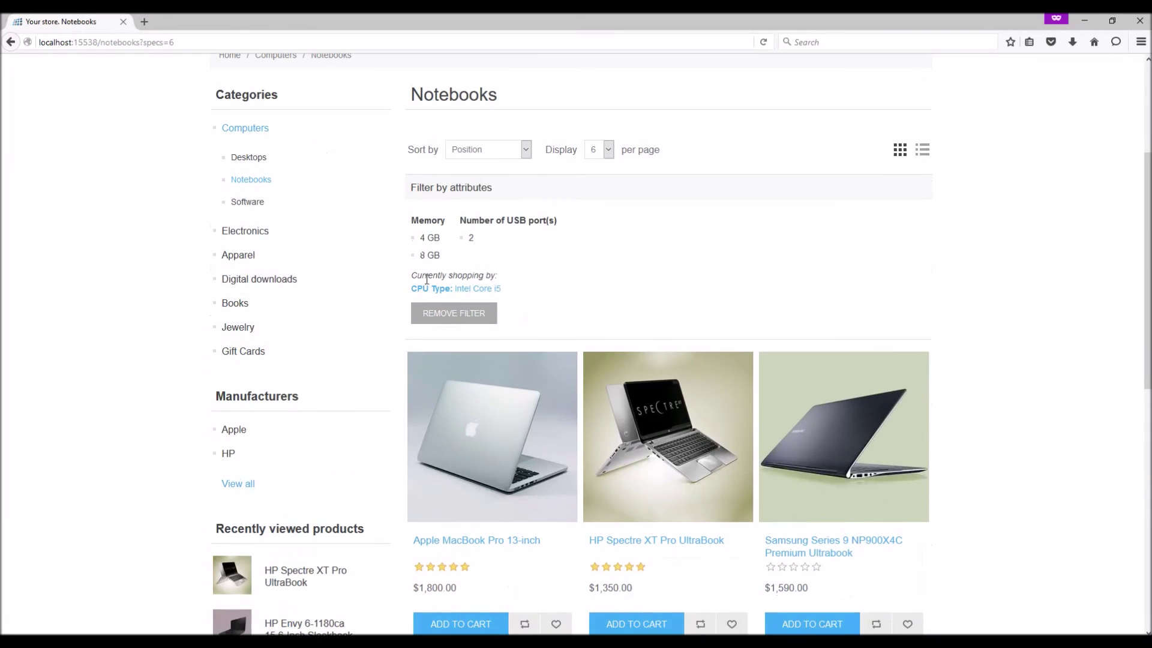
{"action": "left_click", "coordinate": [429, 239]}
{"action": "scroll", "coordinate": [427, 246], "scroll_direction": "down", "scroll_amount": 5}
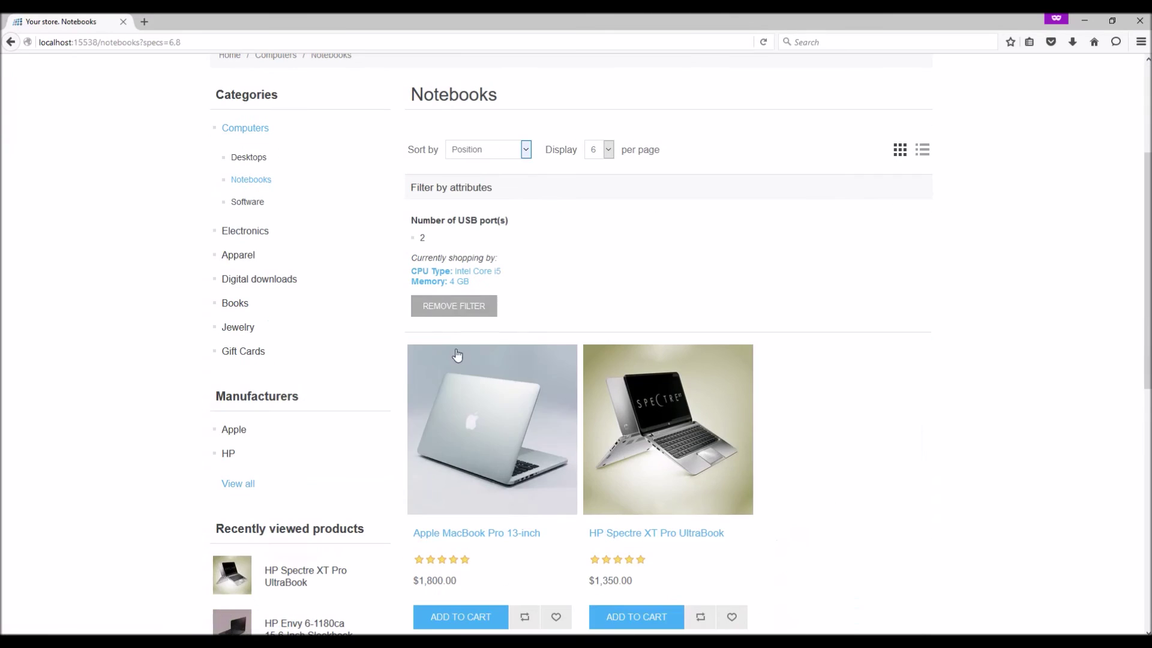
{"action": "left_click", "coordinate": [423, 239]}
{"action": "scroll", "coordinate": [468, 282], "scroll_direction": "down", "scroll_amount": 5}
{"action": "left_click", "coordinate": [471, 365]}
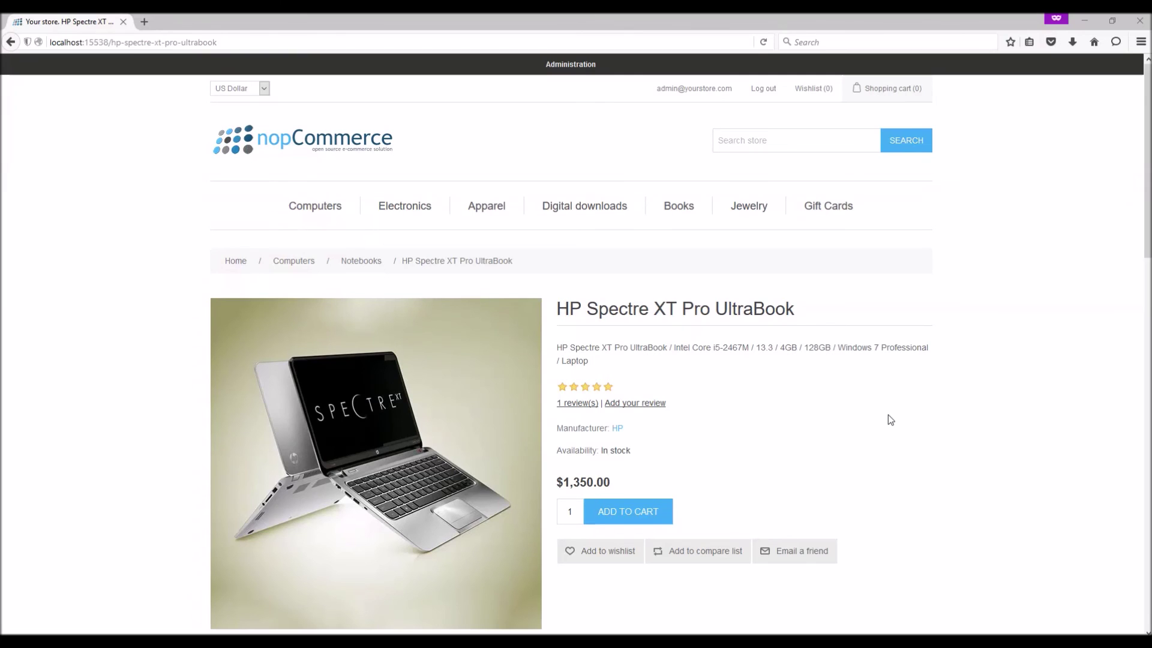
Step: Add the Asus N551JK-XO076H Laptop from Notebooks to the compare list
{"action": "mouse_move", "coordinate": [318, 216]}
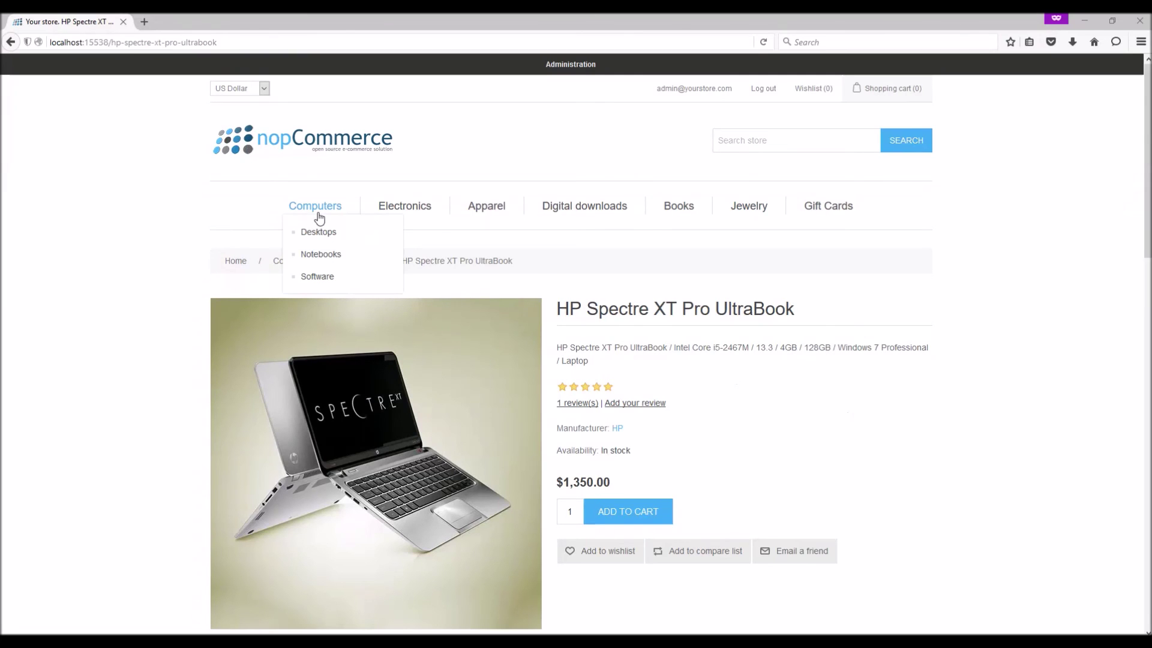
{"action": "left_click", "coordinate": [321, 256]}
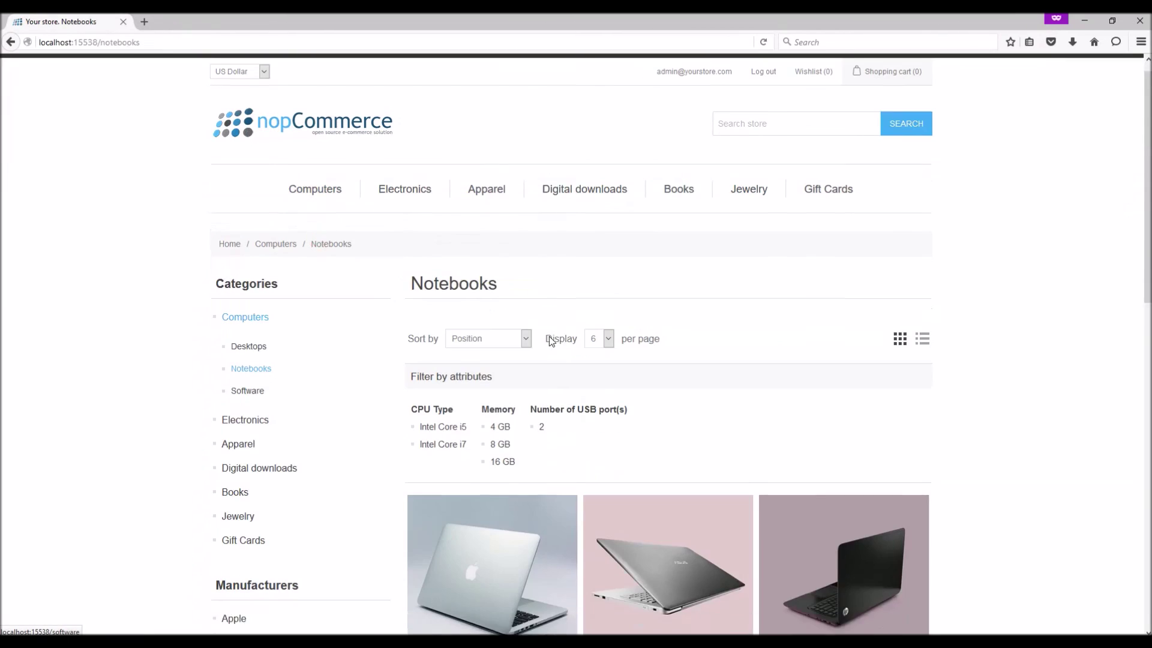
{"action": "scroll", "coordinate": [561, 337], "scroll_direction": "down", "scroll_amount": 5}
{"action": "left_click", "coordinate": [670, 276]}
{"action": "scroll", "coordinate": [696, 312], "scroll_direction": "down", "scroll_amount": 3}
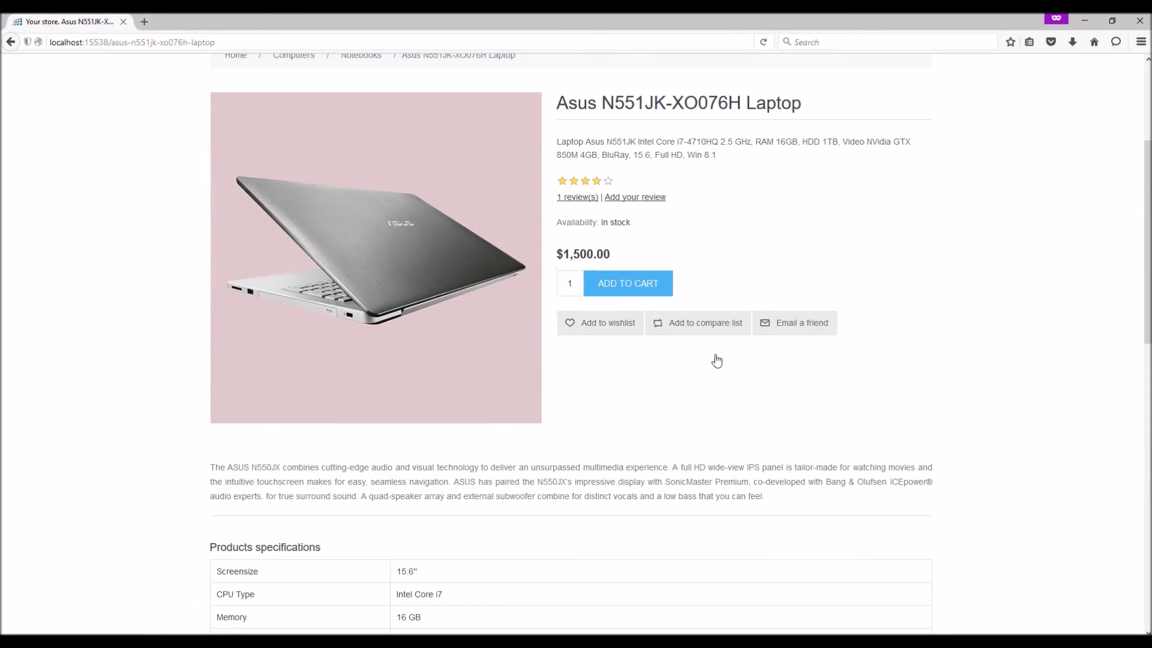
{"action": "left_click", "coordinate": [693, 329]}
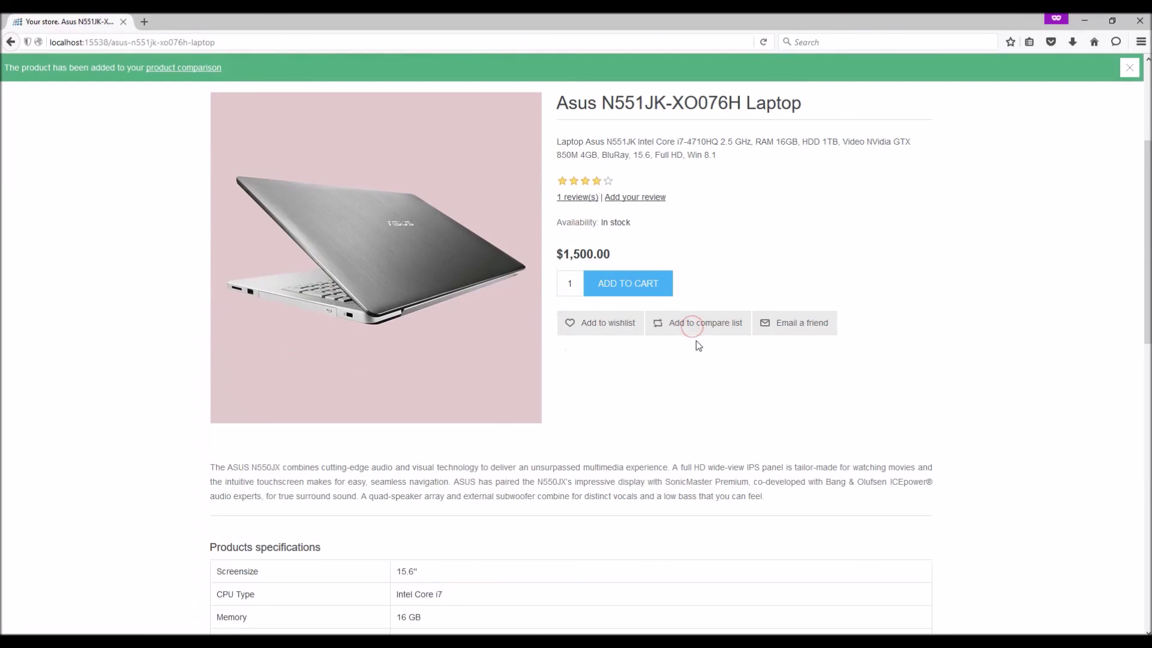
Step: Add the HP Envy 6-1180ca Sleekbook to the compare list as well
{"action": "scroll", "coordinate": [699, 349], "scroll_direction": "up", "scroll_amount": 5}
{"action": "mouse_move", "coordinate": [304, 208]}
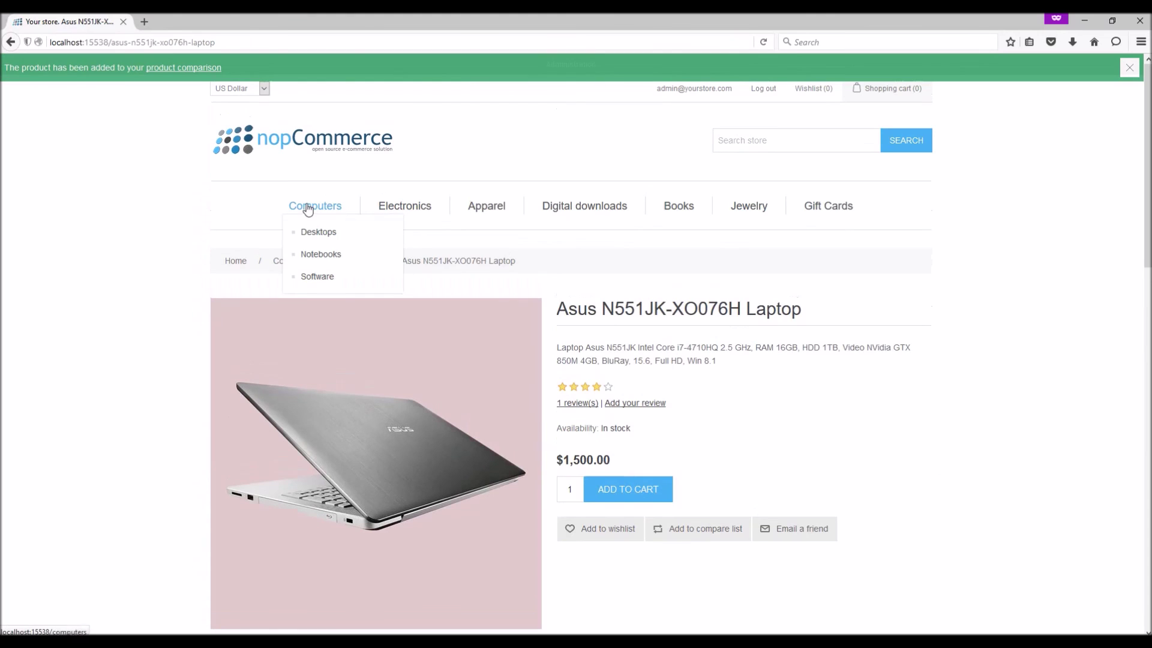
{"action": "left_click", "coordinate": [315, 252]}
{"action": "scroll", "coordinate": [750, 400], "scroll_direction": "down", "scroll_amount": 5}
{"action": "left_click", "coordinate": [838, 334]}
{"action": "scroll", "coordinate": [838, 334], "scroll_direction": "down", "scroll_amount": 3}
{"action": "left_click", "coordinate": [713, 346]}
Step: Open the product comparison and review the prices and specifications side by side
{"action": "left_click", "coordinate": [167, 68]}
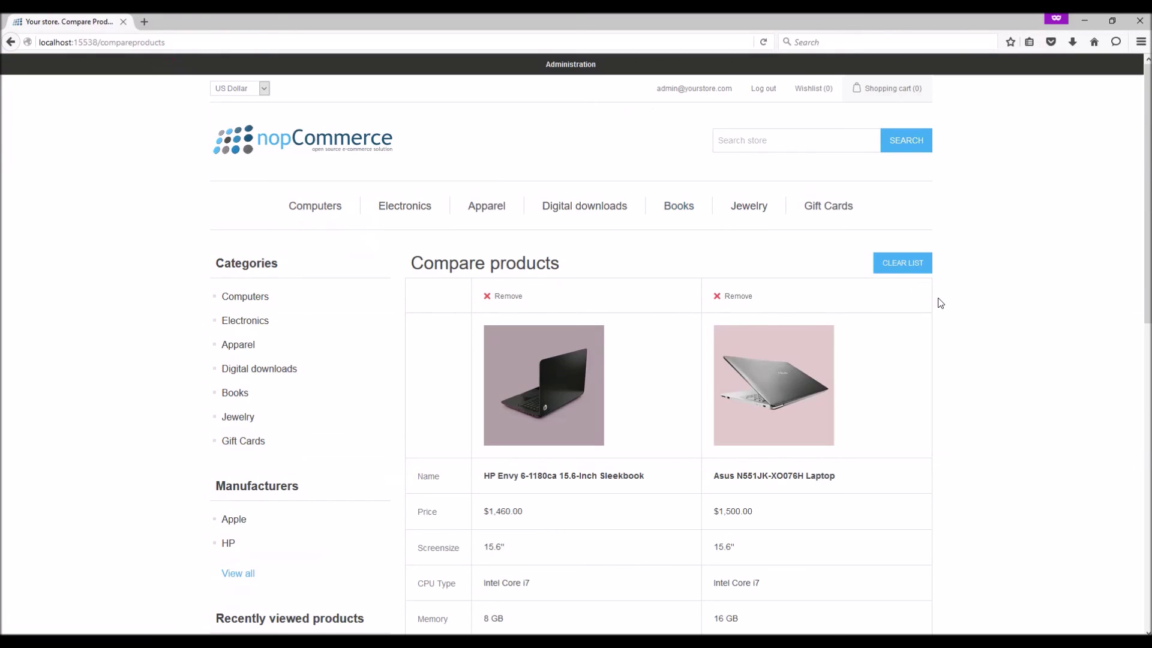
{"action": "scroll", "coordinate": [940, 303], "scroll_direction": "down", "scroll_amount": 3}
{"action": "scroll", "coordinate": [825, 272], "scroll_direction": "down", "scroll_amount": 3}
{"action": "scroll", "coordinate": [684, 272], "scroll_direction": "up", "scroll_amount": 3}
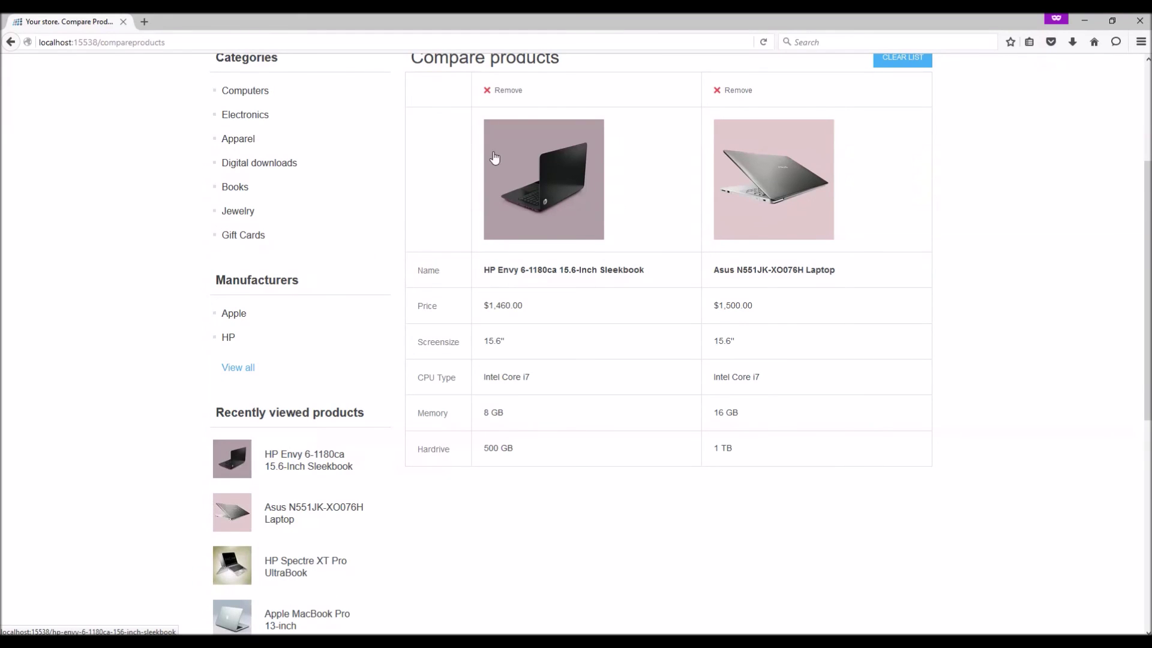
{"action": "left_click_drag", "start_coordinate": [484, 291], "coordinate": [828, 458]}
{"action": "left_click", "coordinate": [836, 455]}
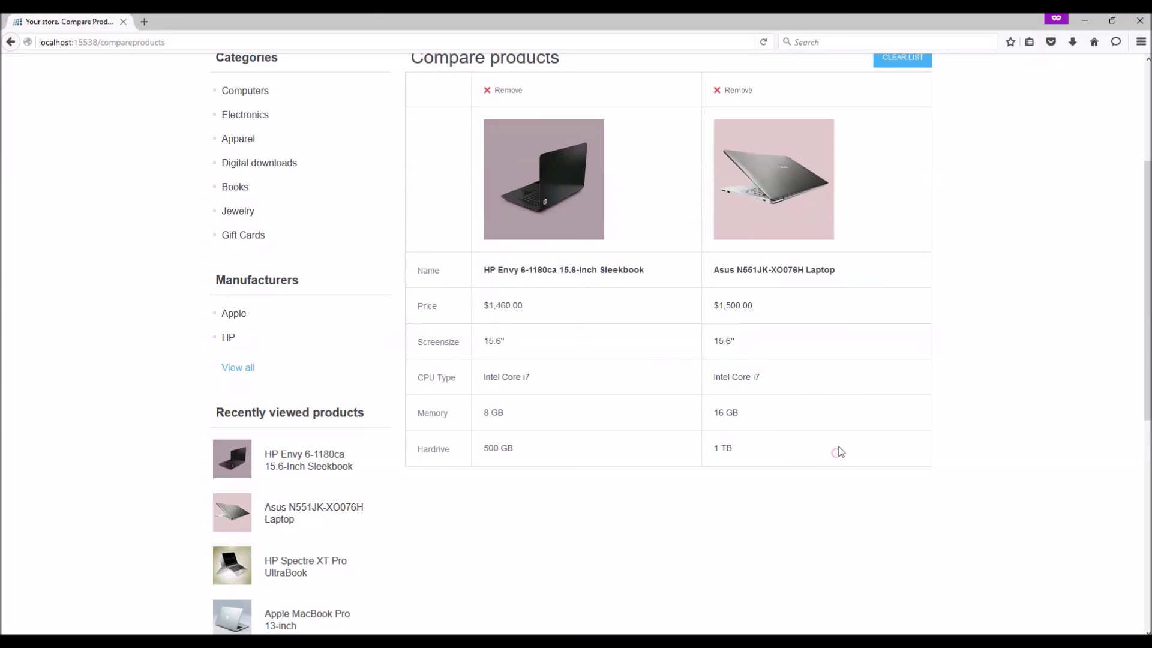
{"action": "scroll", "coordinate": [838, 444], "scroll_direction": "up", "scroll_amount": 3}
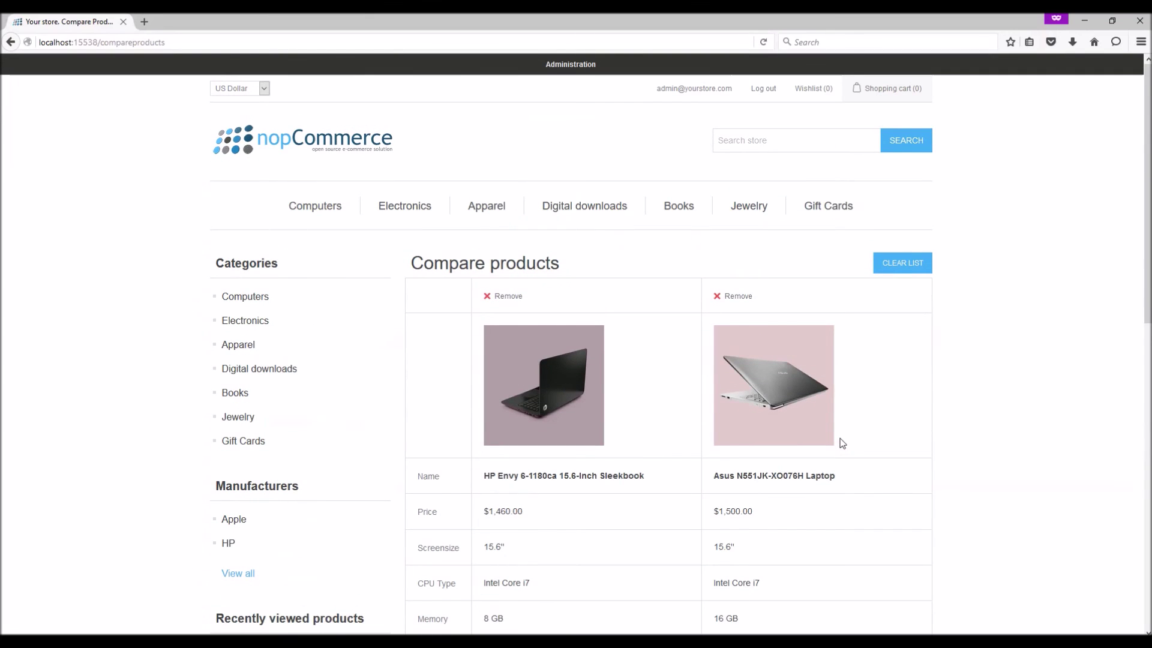